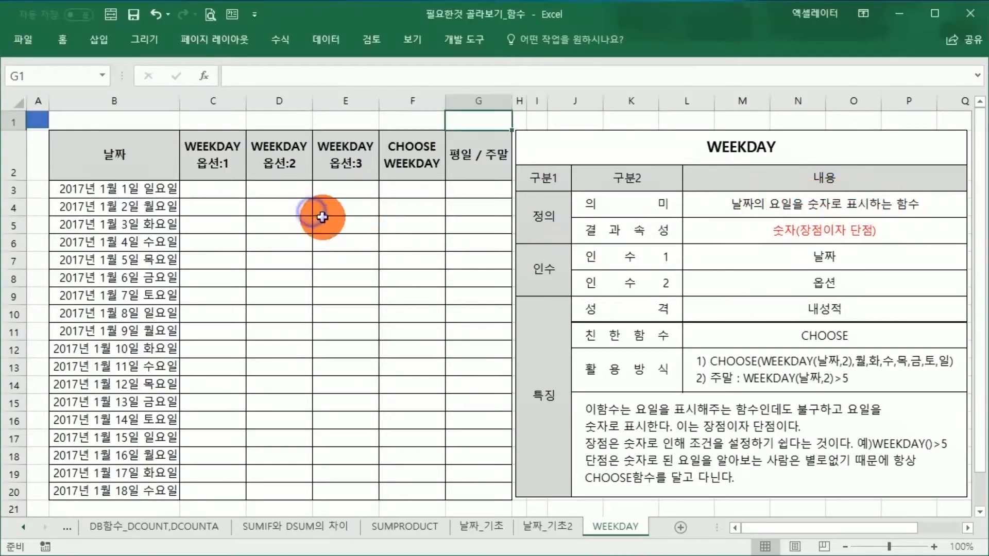
Step: Enter a WEEKDAY formula in C3 through the function arguments dialog, with Serial_number B3 and Return_type 1
left_click(228, 189)
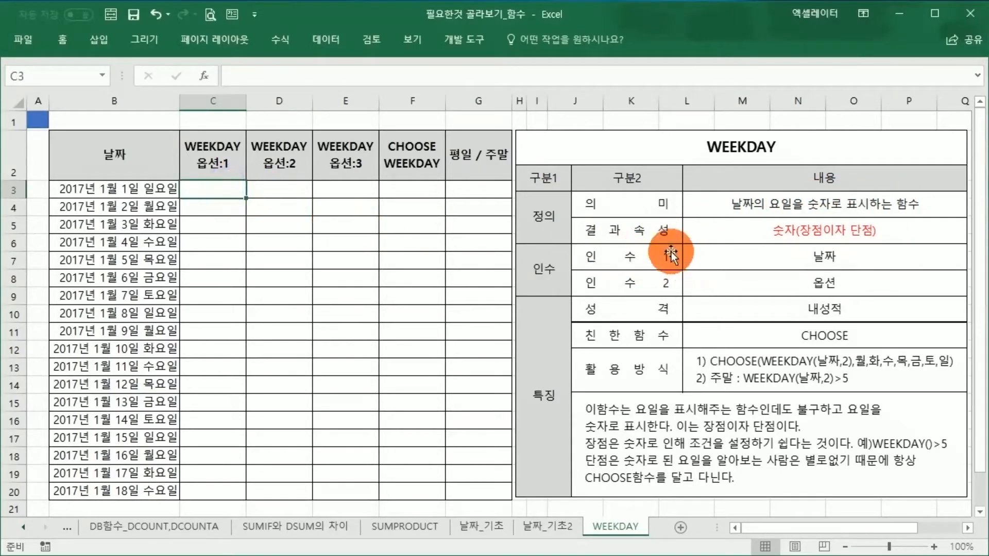
left_click(662, 236)
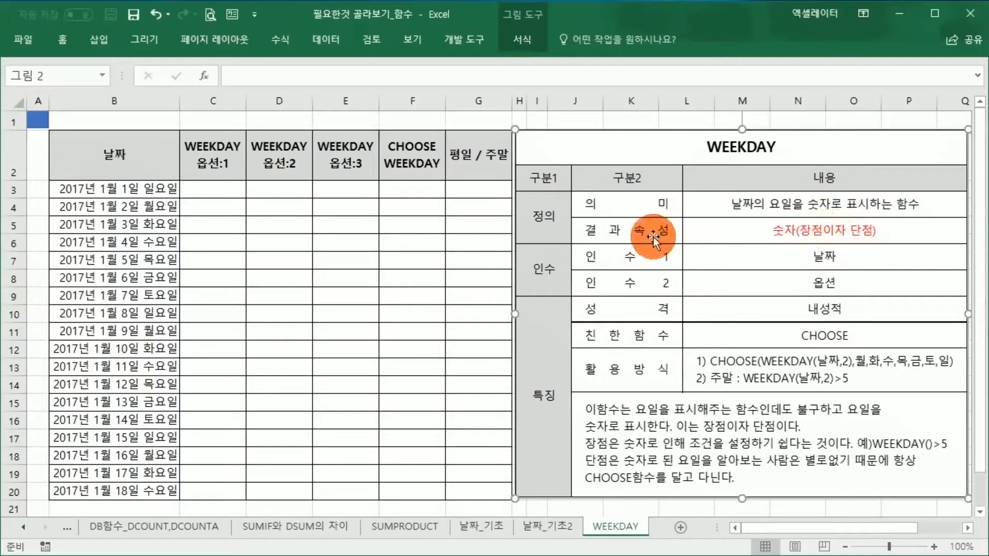
left_click(222, 193)
type("=")
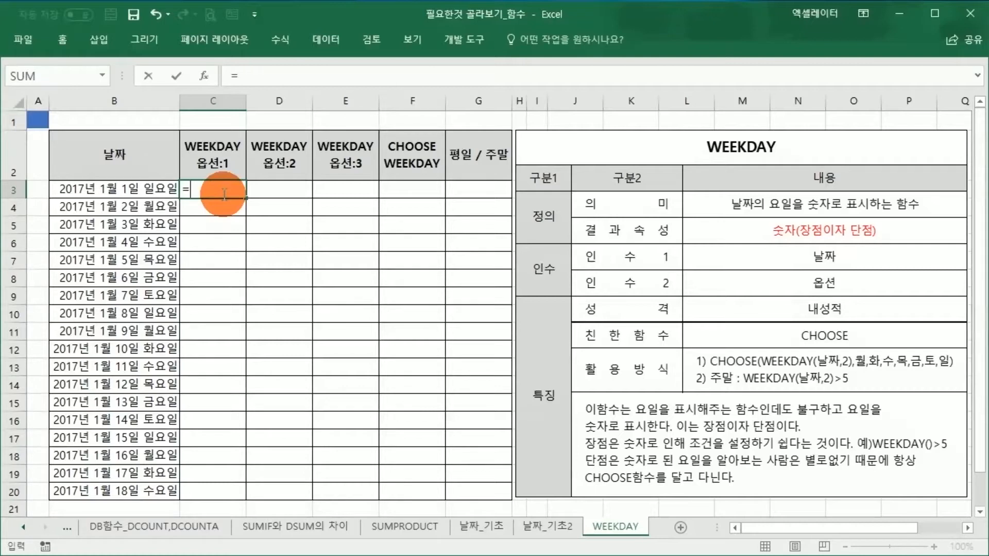
type("WEEKDAY")
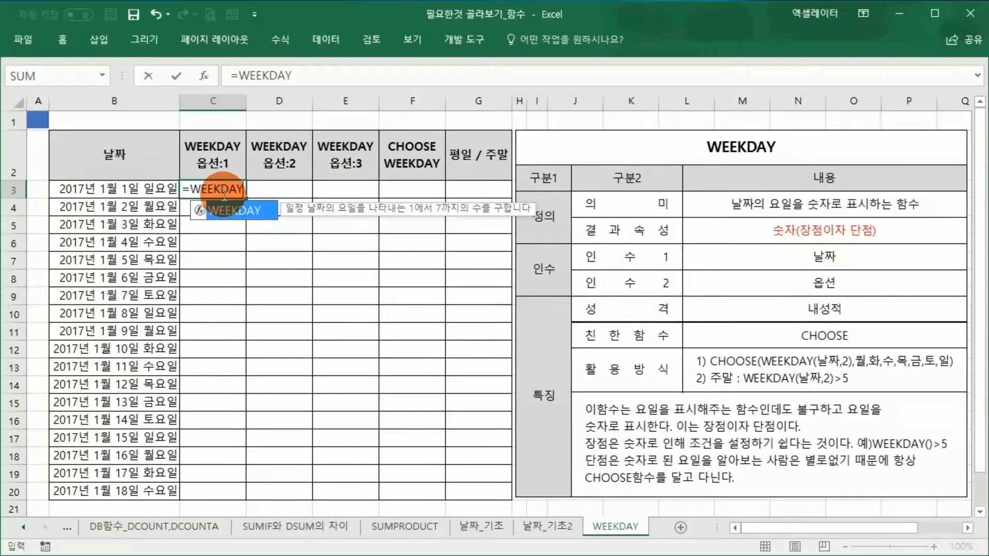
type("(")
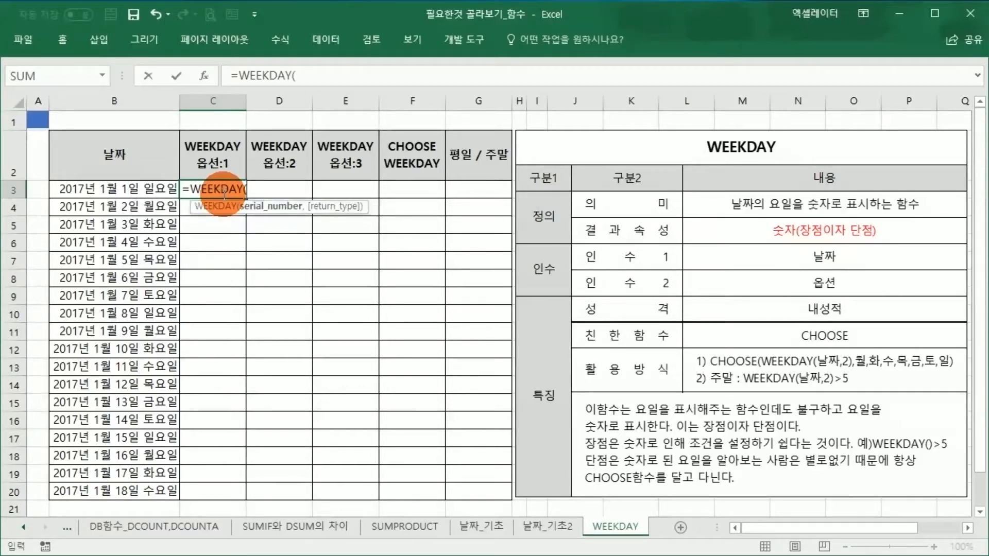
left_click(207, 77)
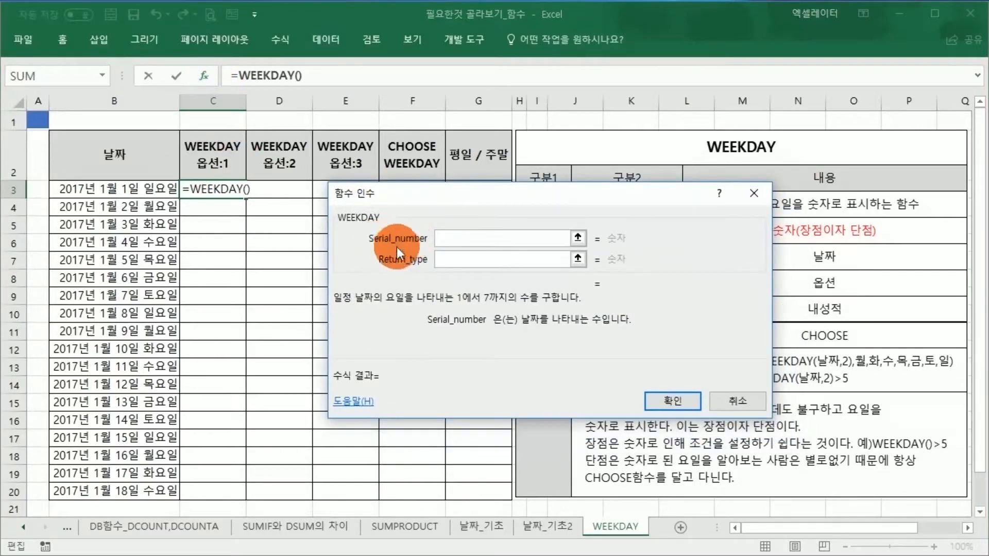
left_click(462, 237)
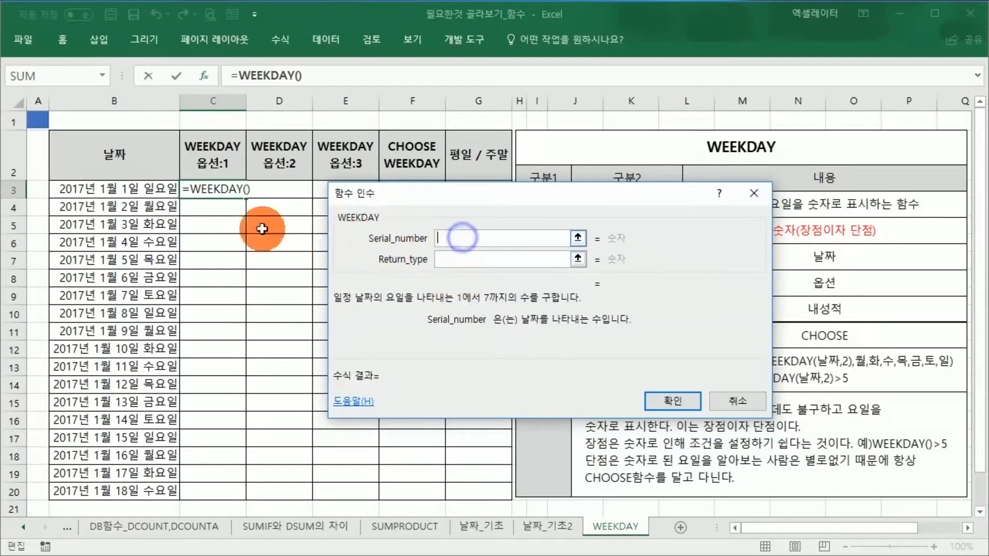
left_click(136, 190)
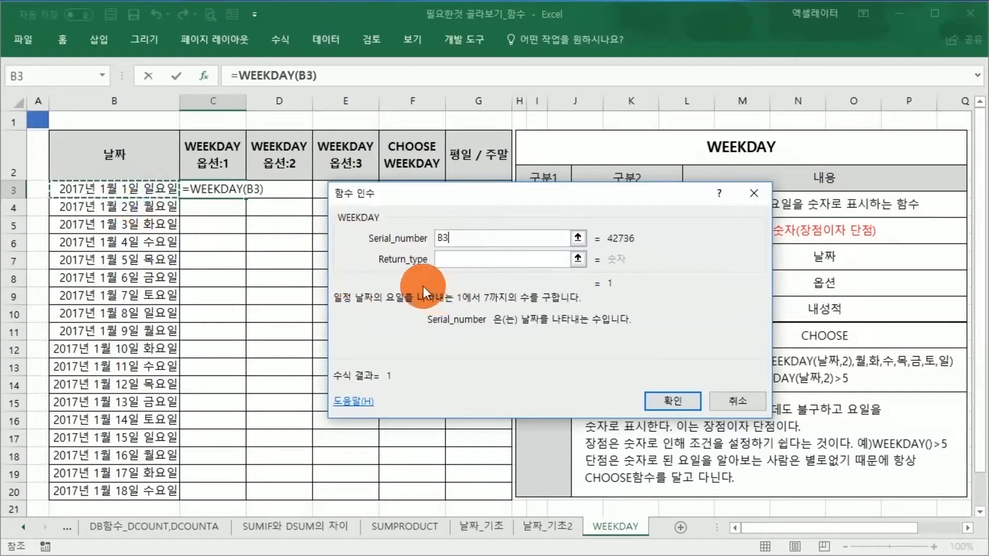
left_click(458, 259)
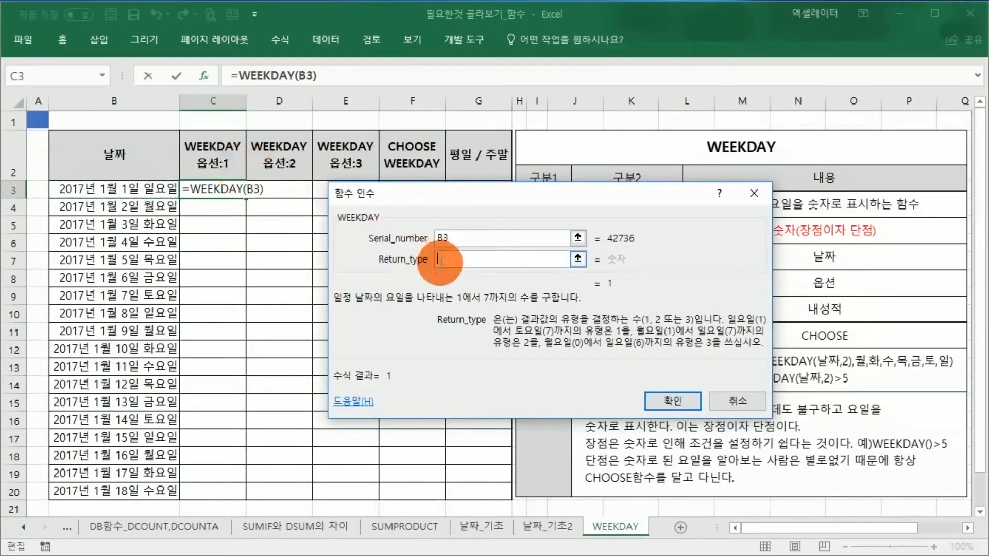
type("1")
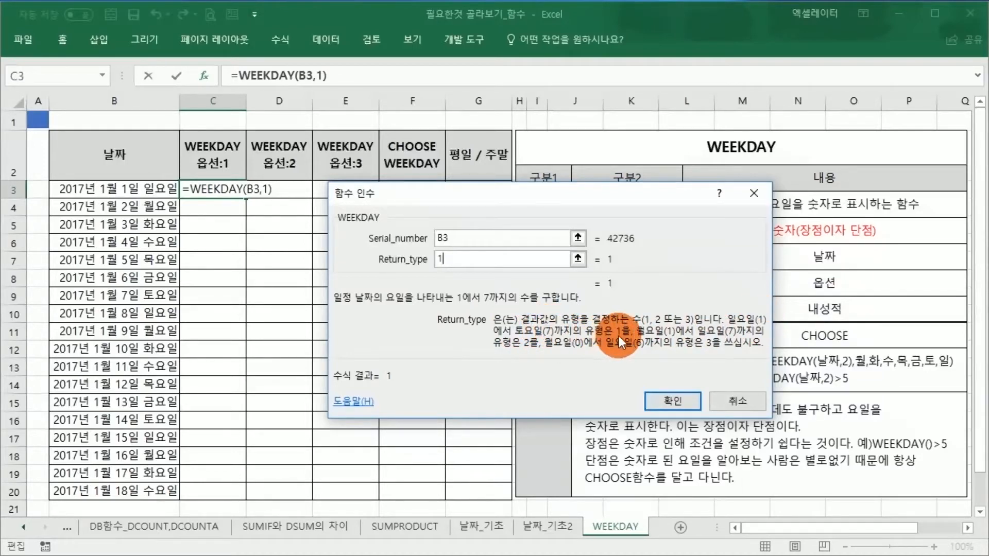
left_click(679, 403)
Step: Fill the option 1 WEEKDAY formula from C3 down through C20
left_click(164, 192)
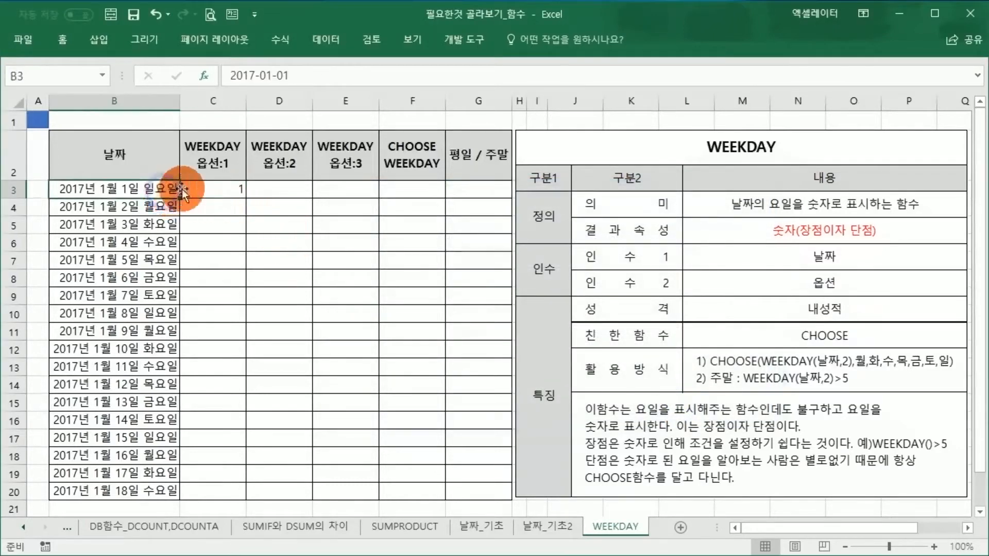
left_click(231, 195)
left_click_drag(247, 197, 249, 496)
Step: Examine the option 1 weekday numbers in column C against the day names in column B, including where the sequence restarts
left_click(217, 224)
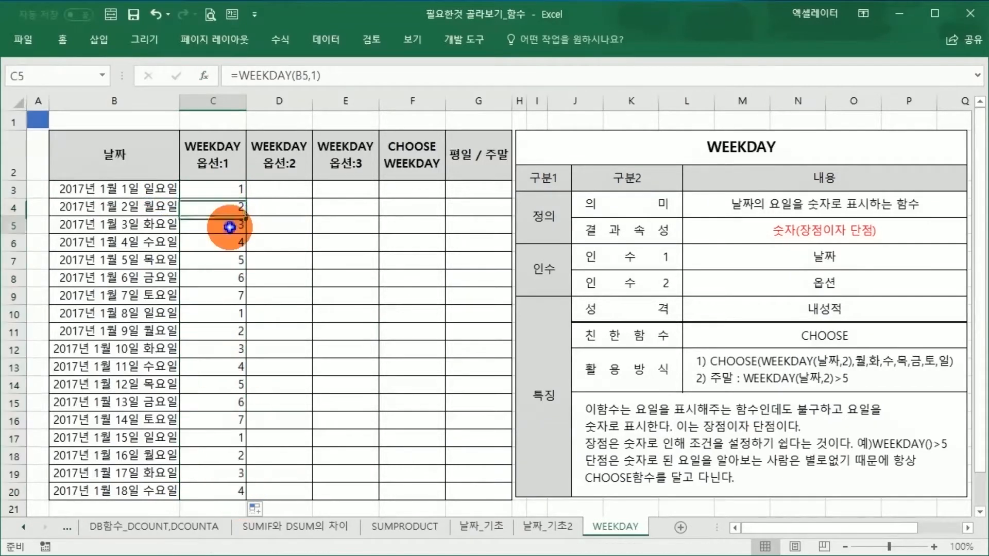
left_click(217, 250)
left_click(216, 273)
left_click(224, 298)
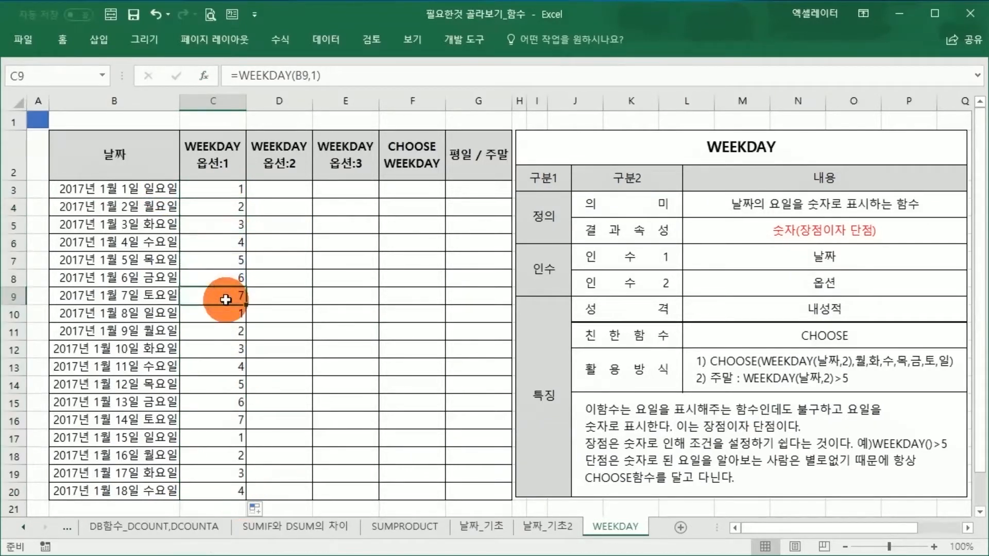
left_click(228, 316)
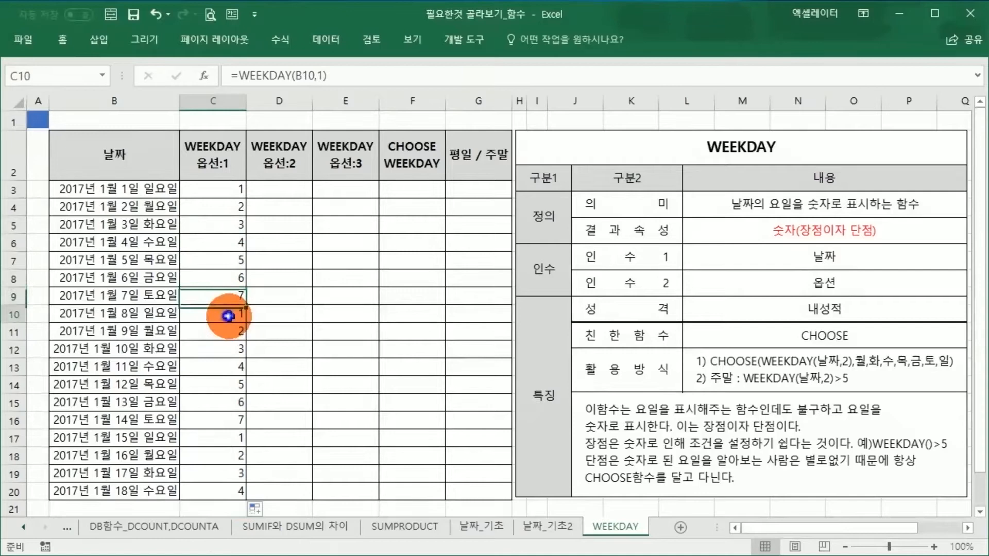
left_click(160, 315)
left_click(219, 316)
left_click(168, 301)
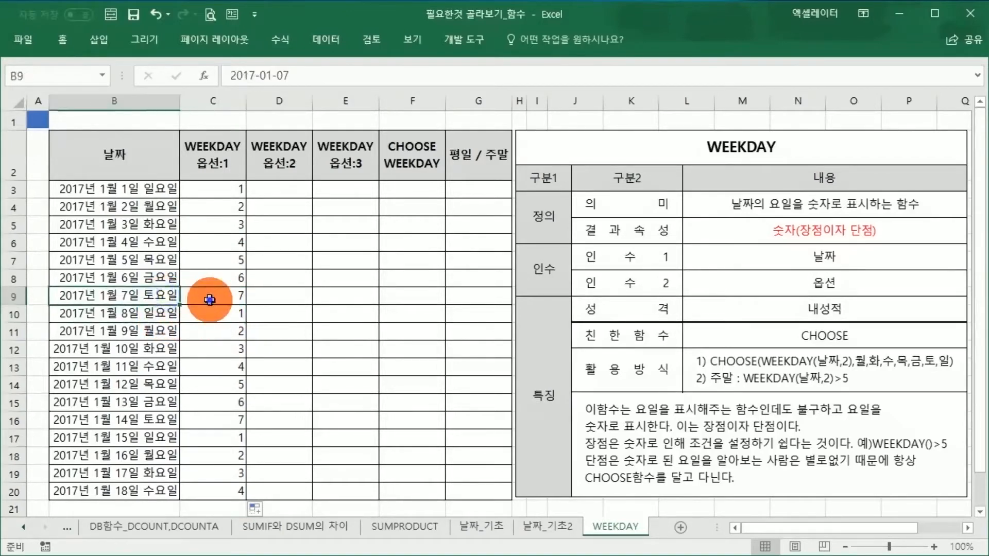
left_click(203, 294)
left_click_drag(207, 311, 221, 492)
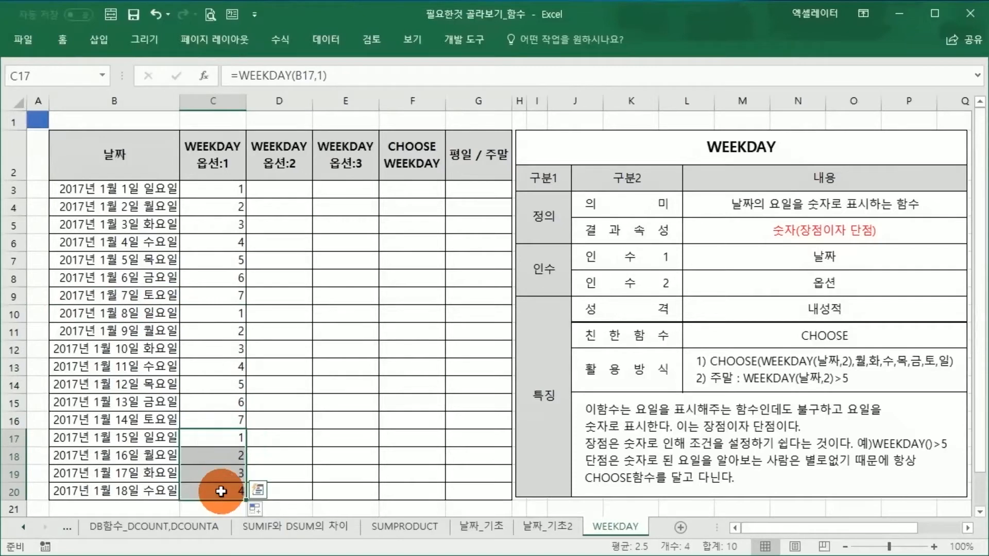
left_click(308, 331)
Step: Enter the formula =WEEKDAY(B3,2) in D3
left_click(279, 194)
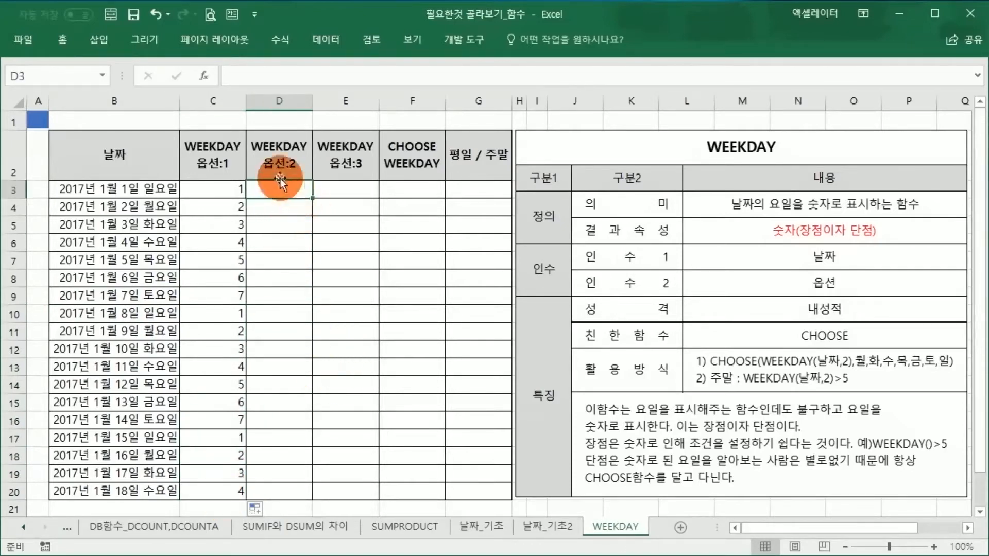
type("=W")
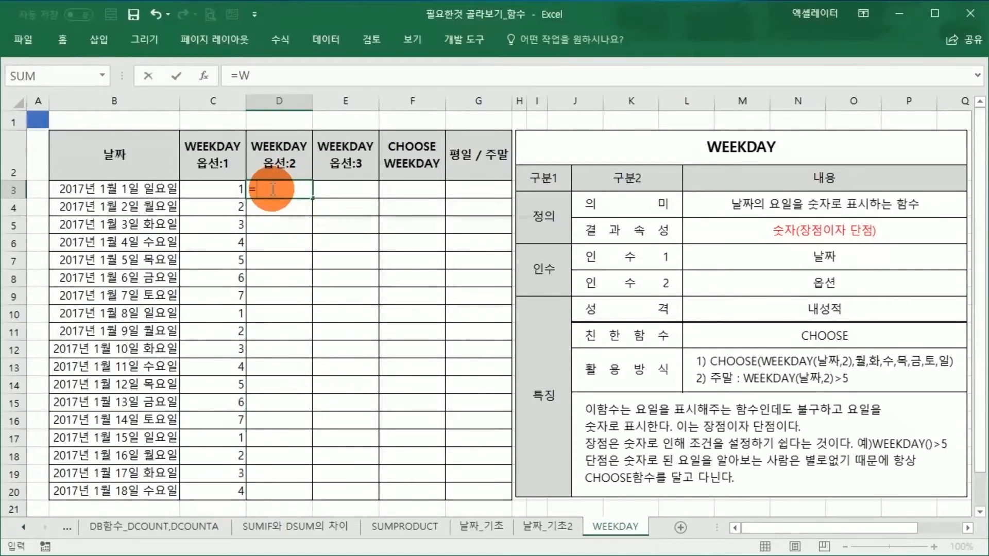
type("EEKDAY(")
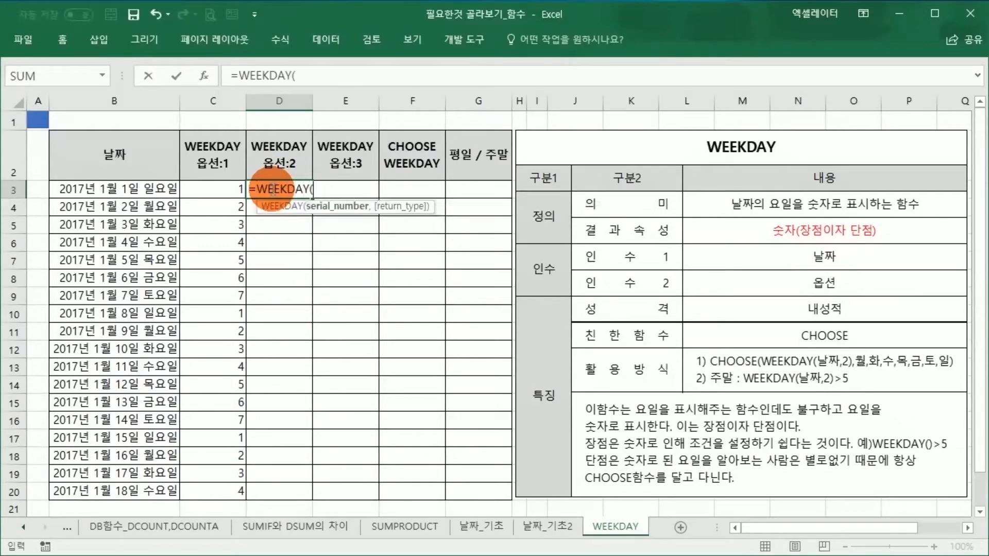
left_click(144, 187)
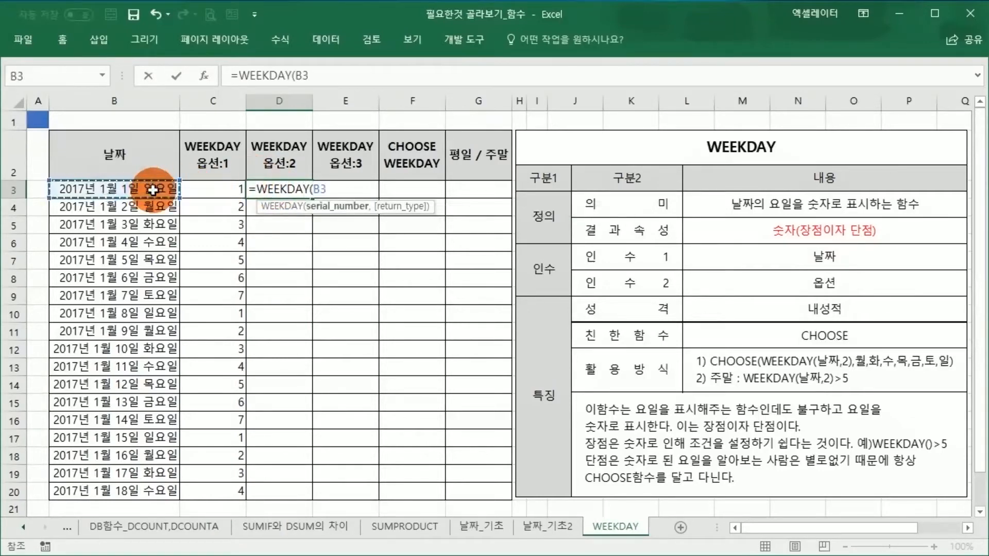
type(",")
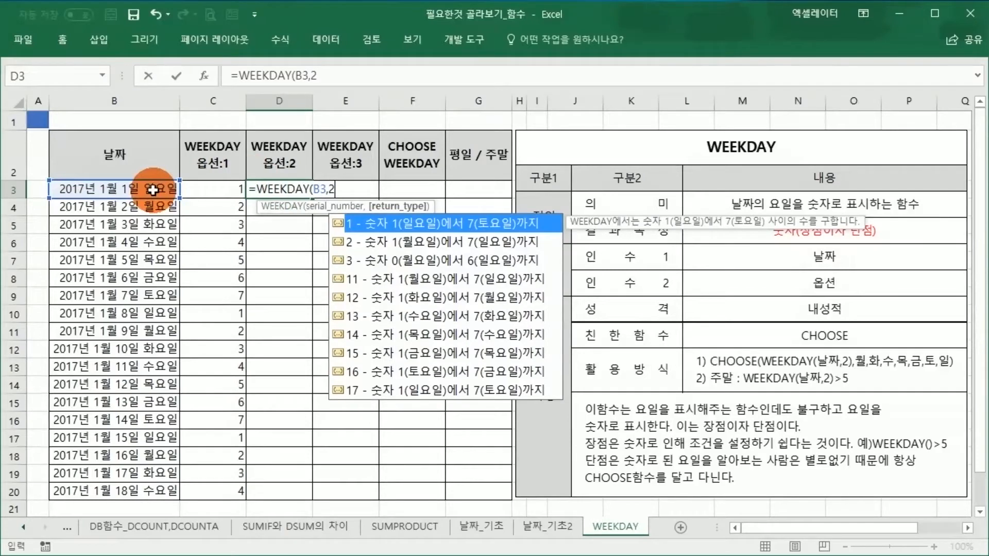
type("2)")
key("Return")
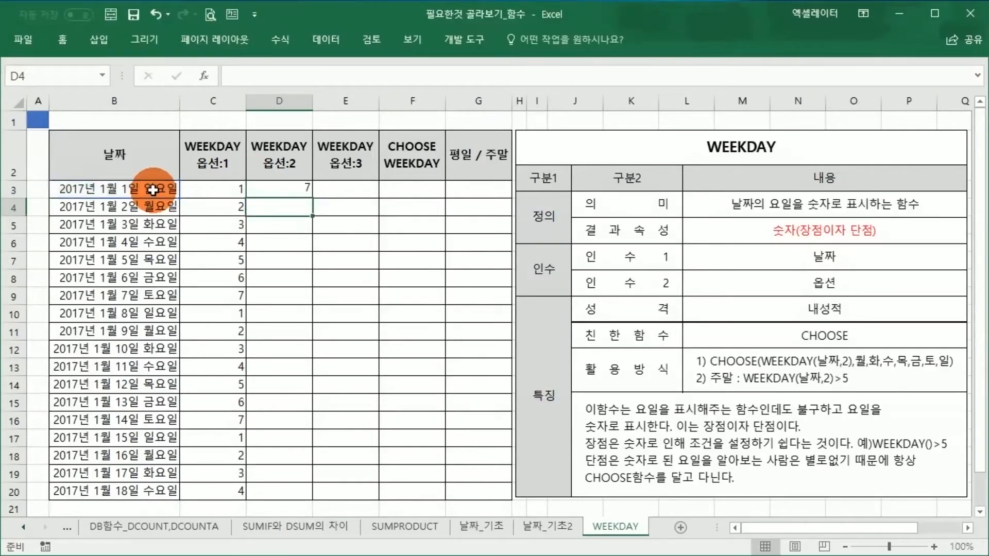
Step: Fill the D3 formula down through D20 and compare its numbers with the dates and the option 1 column
left_click(309, 194)
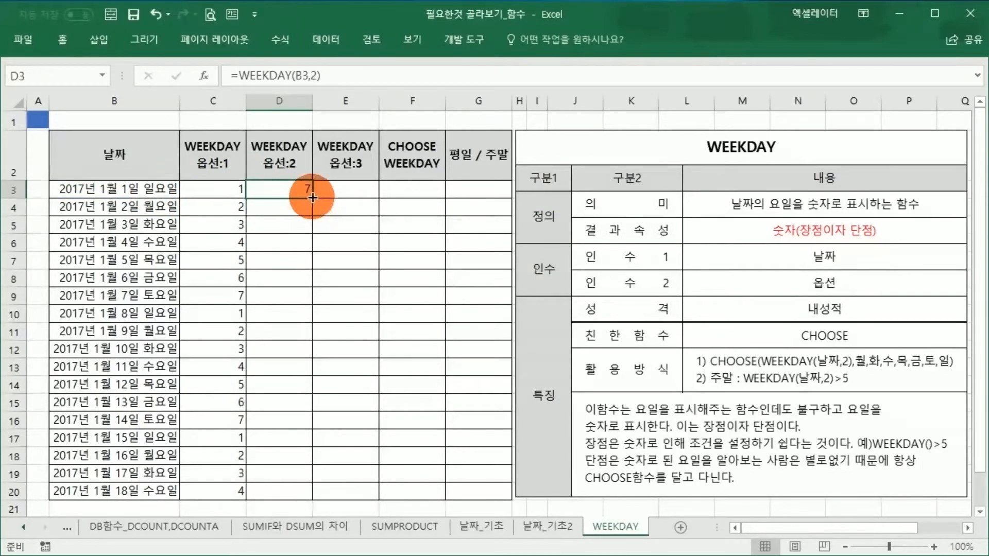
left_click_drag(312, 197, 304, 473)
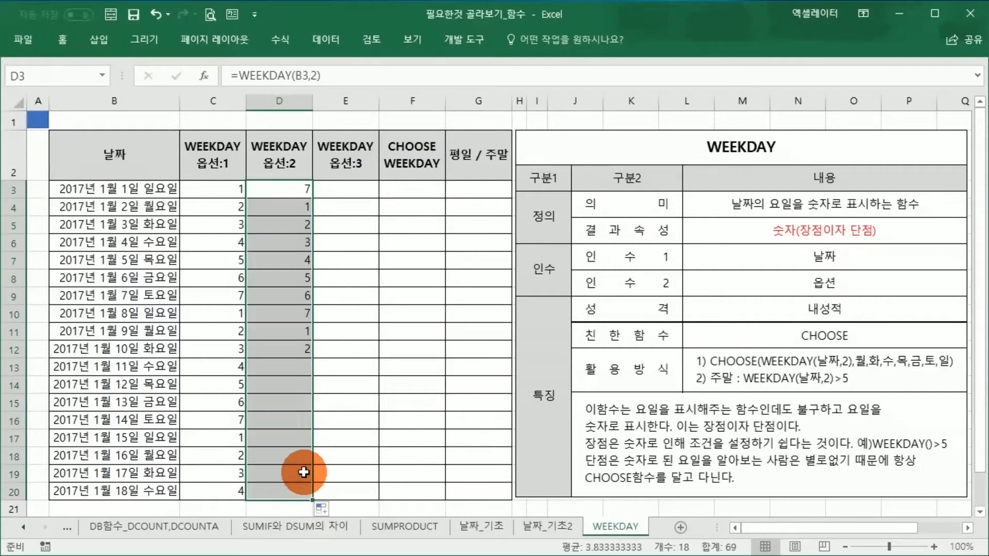
left_click(376, 368)
left_click(302, 211)
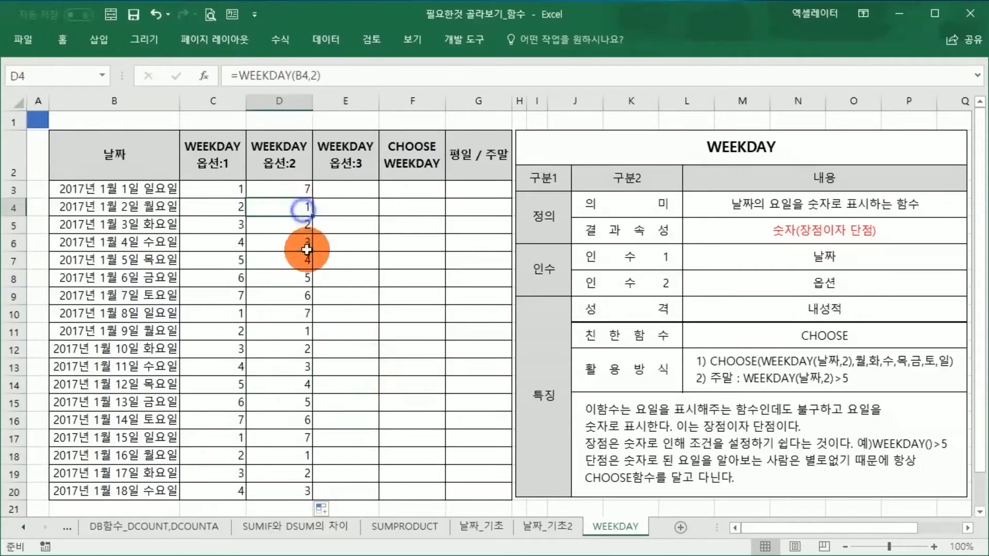
left_click(157, 210)
left_click(289, 209)
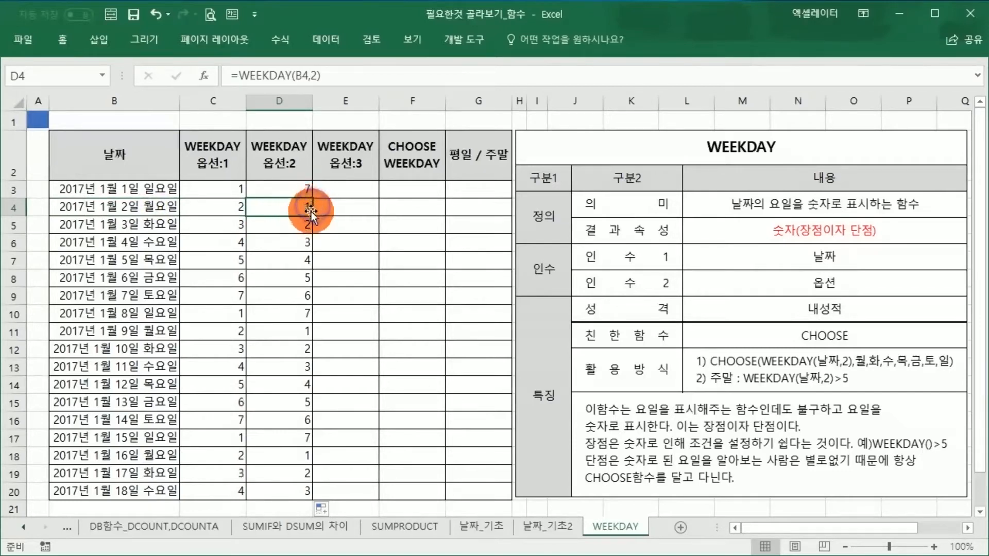
left_click(238, 192)
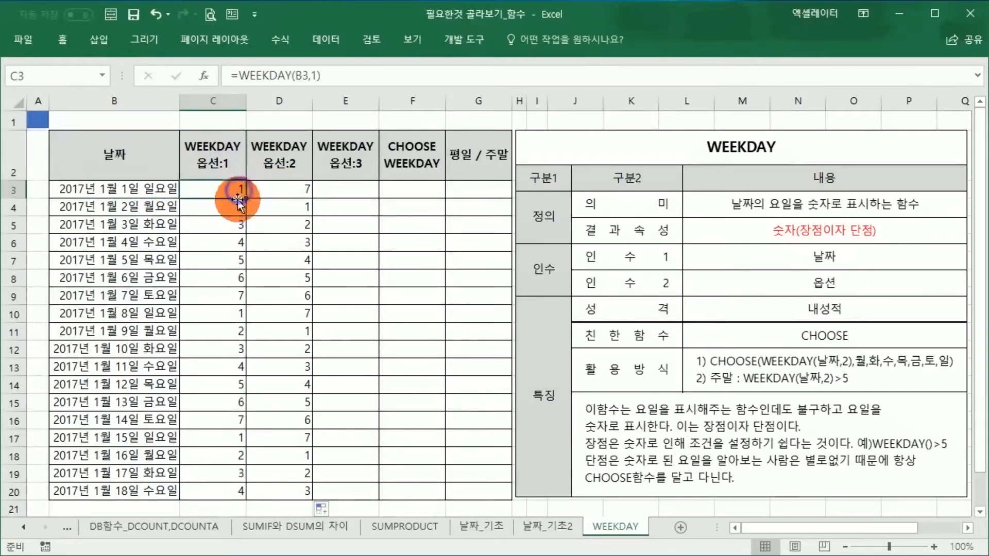
Step: Add a third line reading "미국식" to the option 1 header in C2
double_click(238, 166)
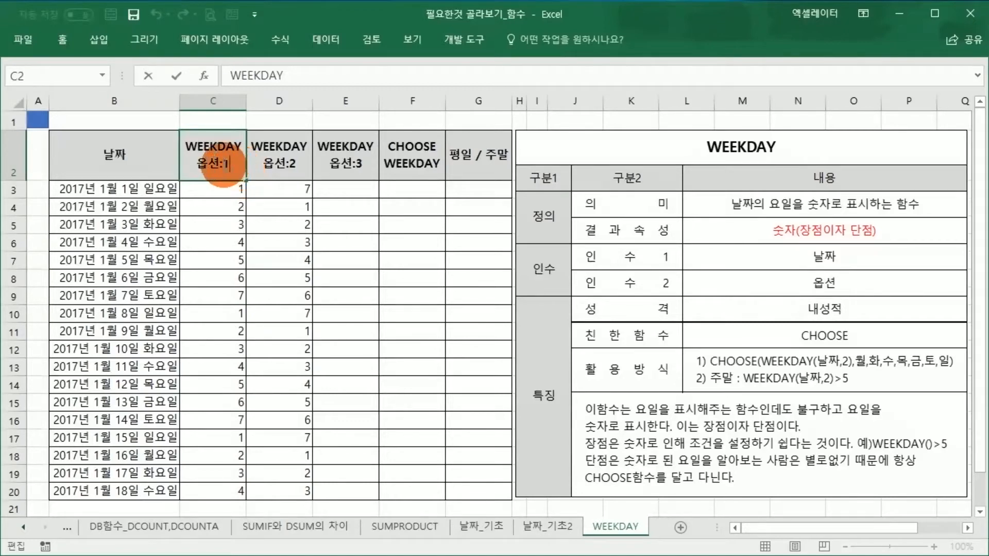
left_click_drag(223, 164, 231, 185)
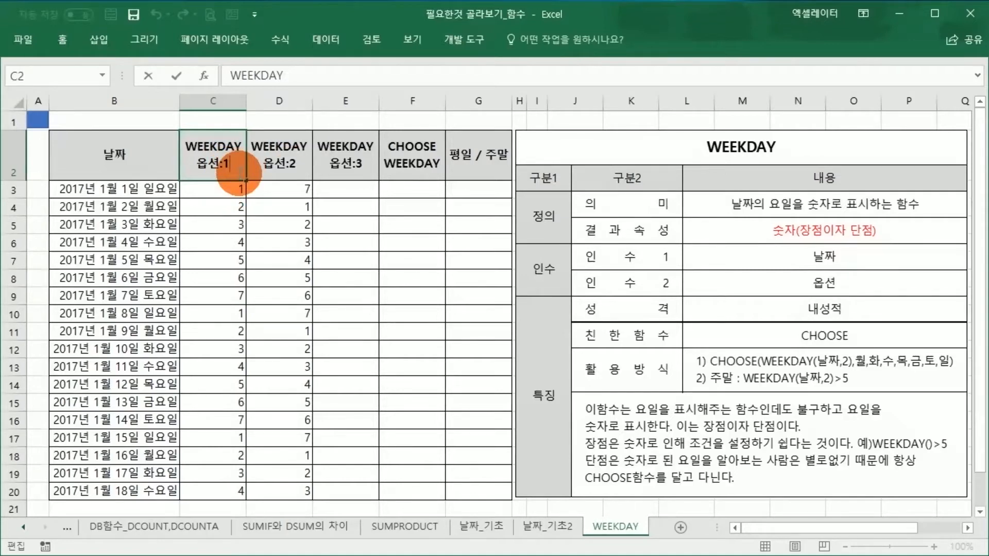
key("alt+Return")
type("ALR")
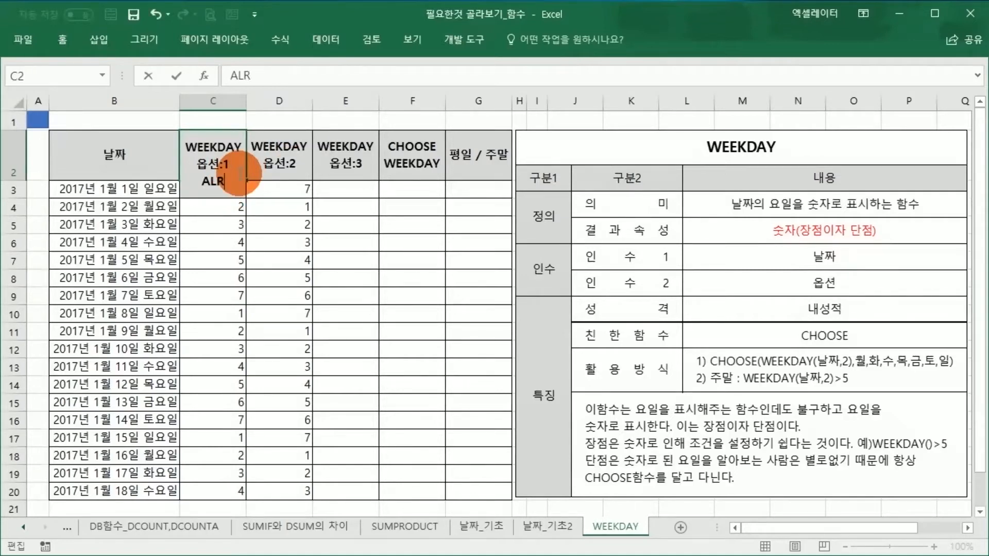
key("BackSpace")
key("BackSpace")
type("미국식")
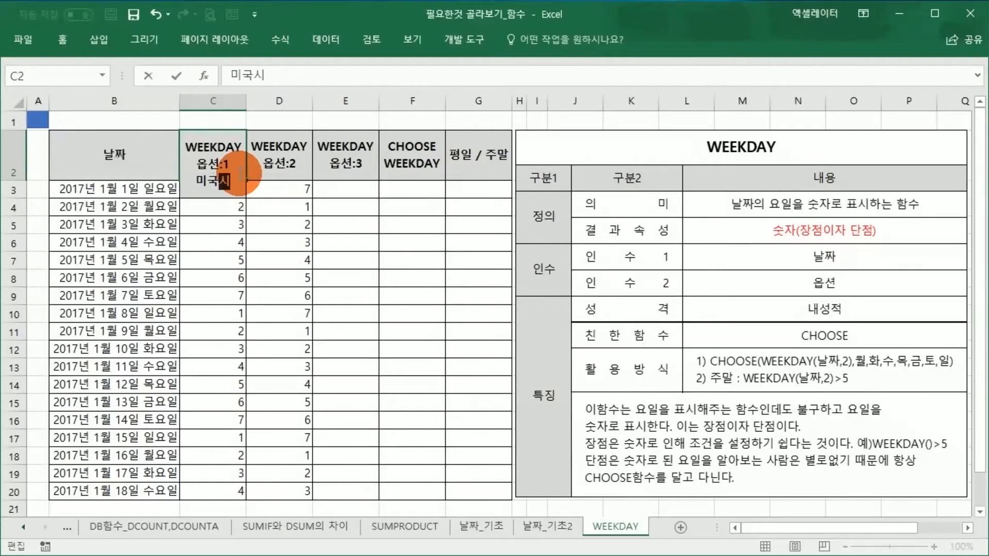
key("Return")
left_click(239, 173)
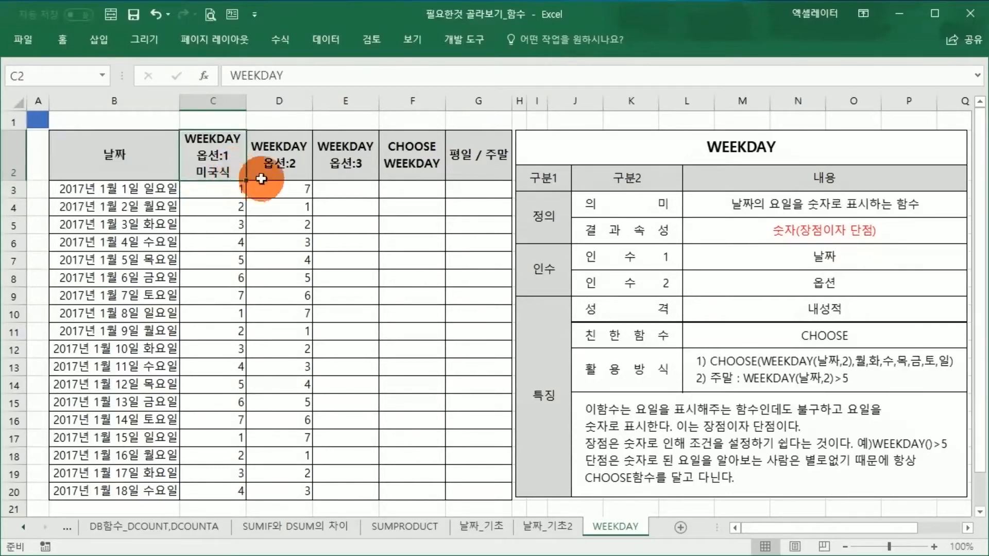
Step: Add a third line reading "한국식" to the option 2 header in D2
left_click(289, 170)
double_click(295, 166)
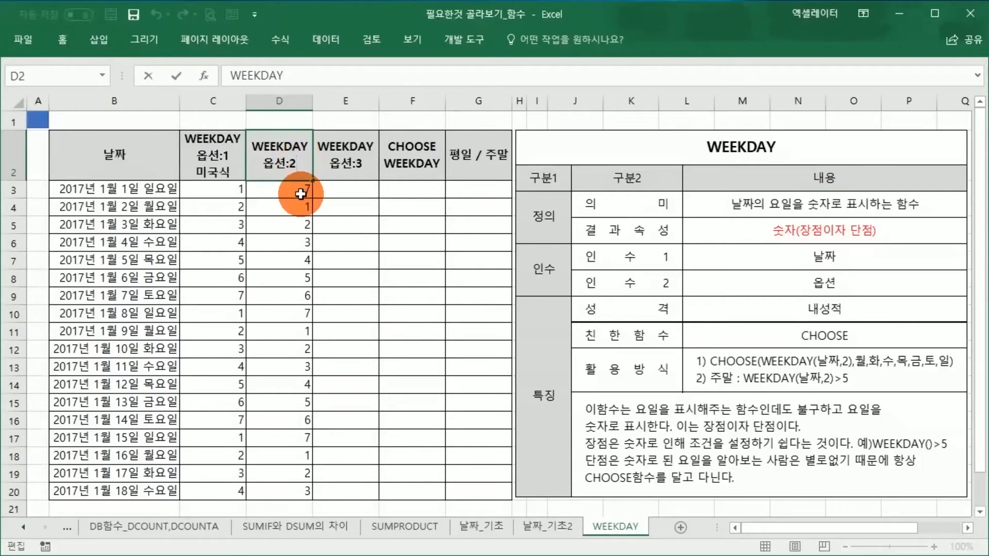
key("alt+Return")
type("한국식")
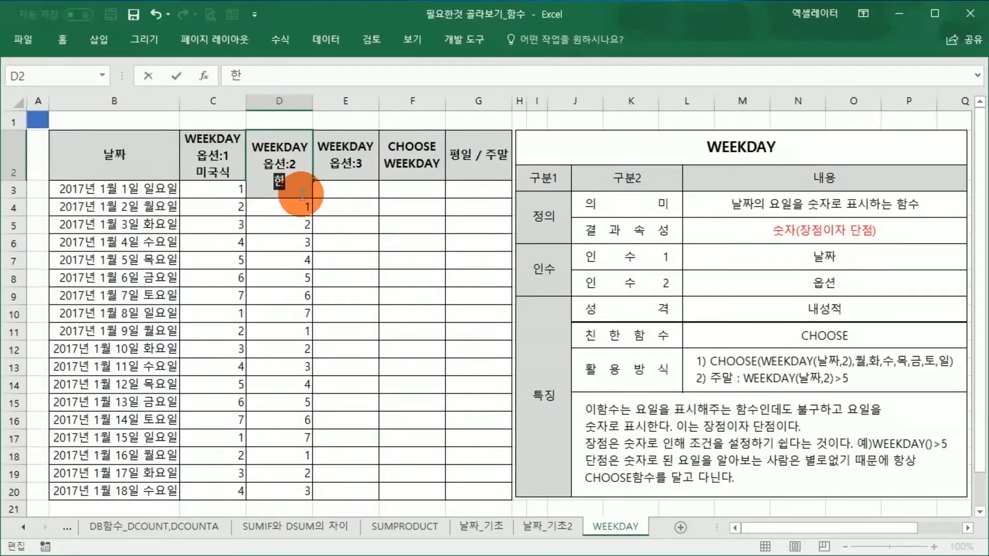
key("Return")
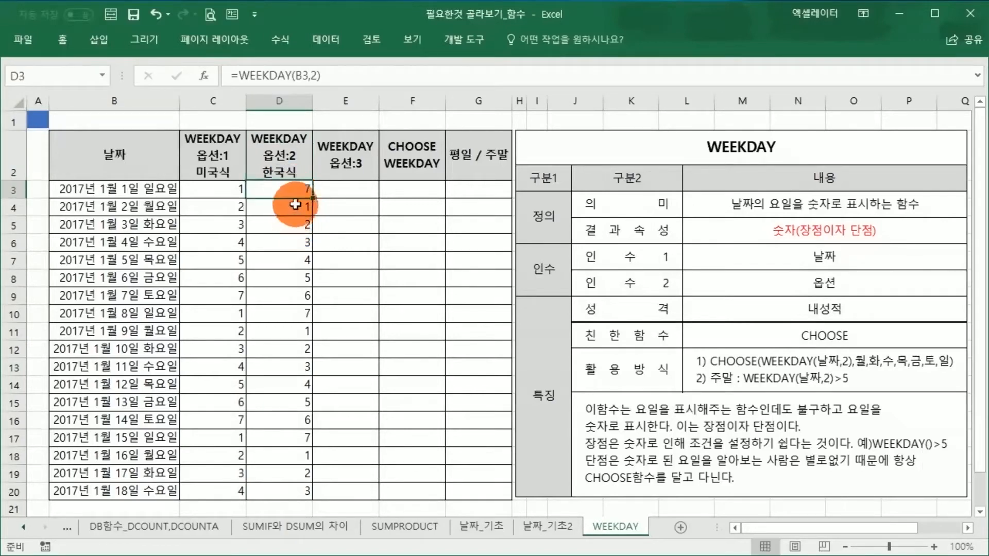
Step: Compare the option 2 number in row 4 with that row's date
left_click(287, 208)
left_click(175, 212)
left_click(308, 213)
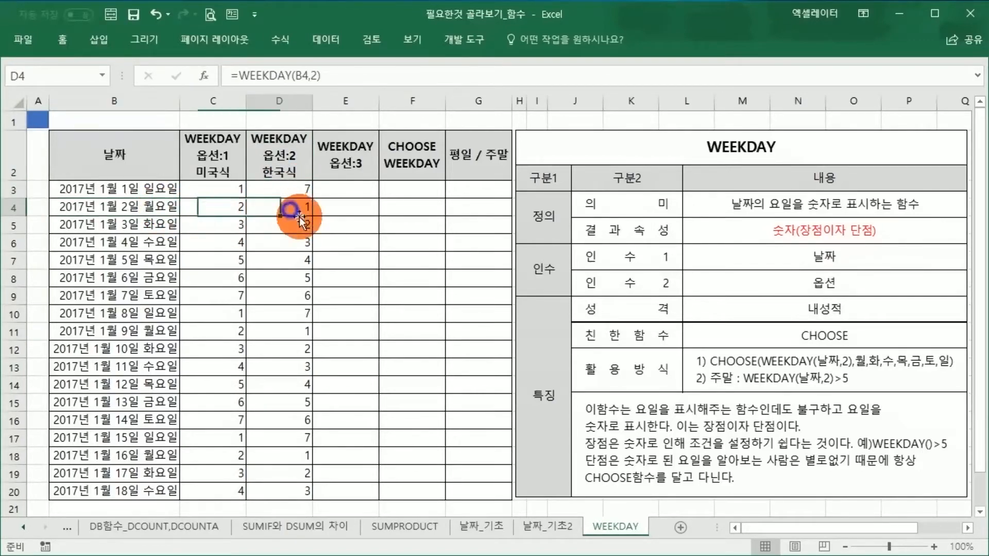
left_click(303, 212)
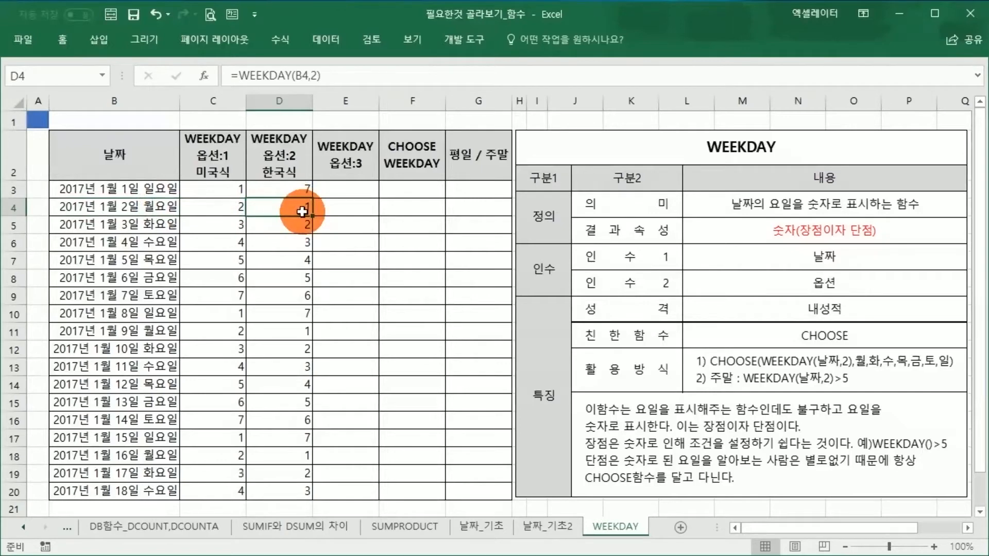
Step: Enter the formula =WEEKDAY(B3,3) in E3
left_click(348, 190)
type("=ㅈㄷㄷ")
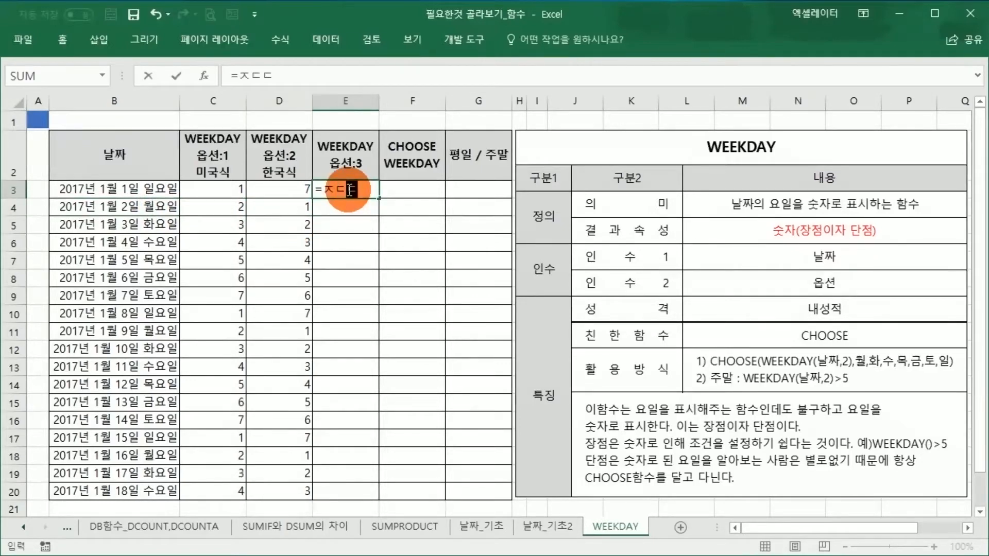
key("BackSpace")
key("BackSpace")
key("BackSpace")
key("Hangul")
type("WEEK")
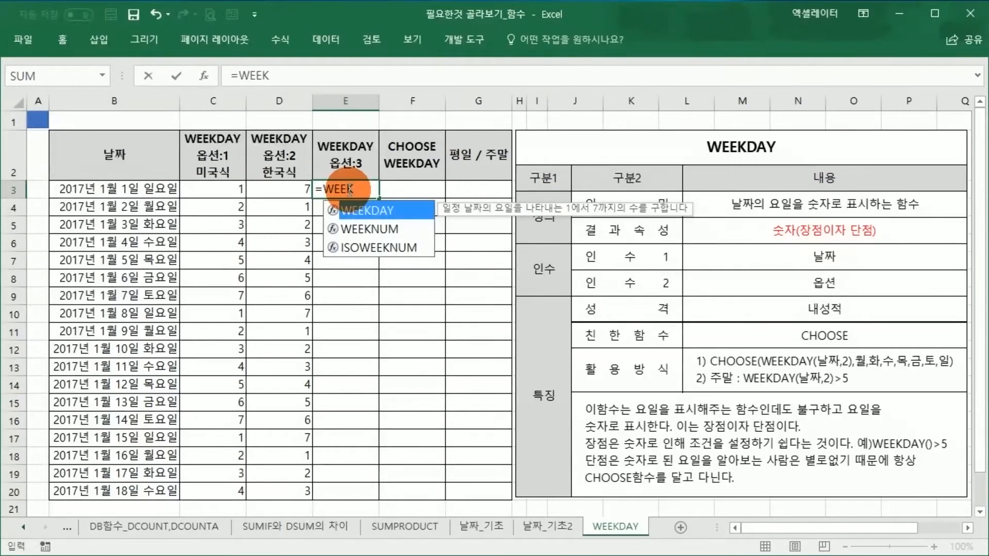
type("DAY(")
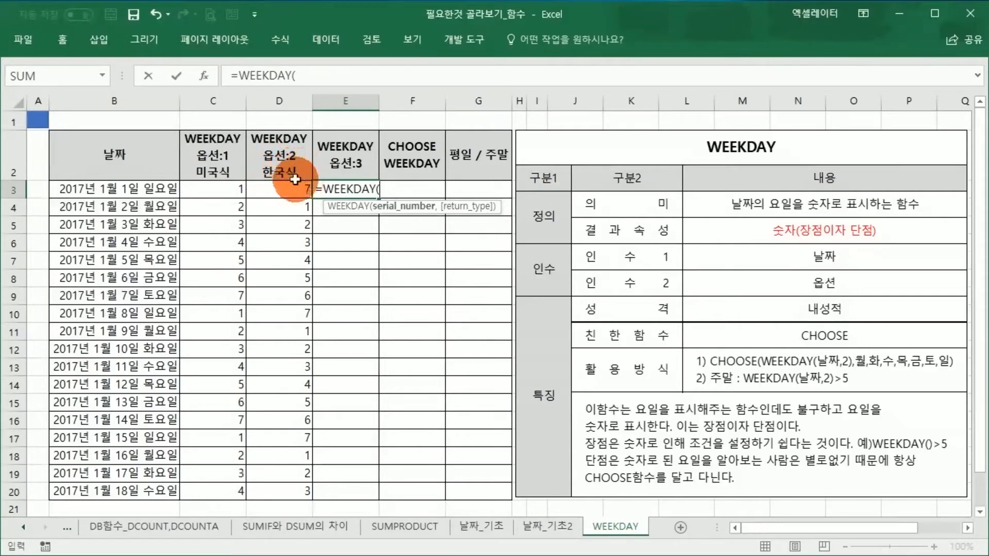
left_click(153, 190)
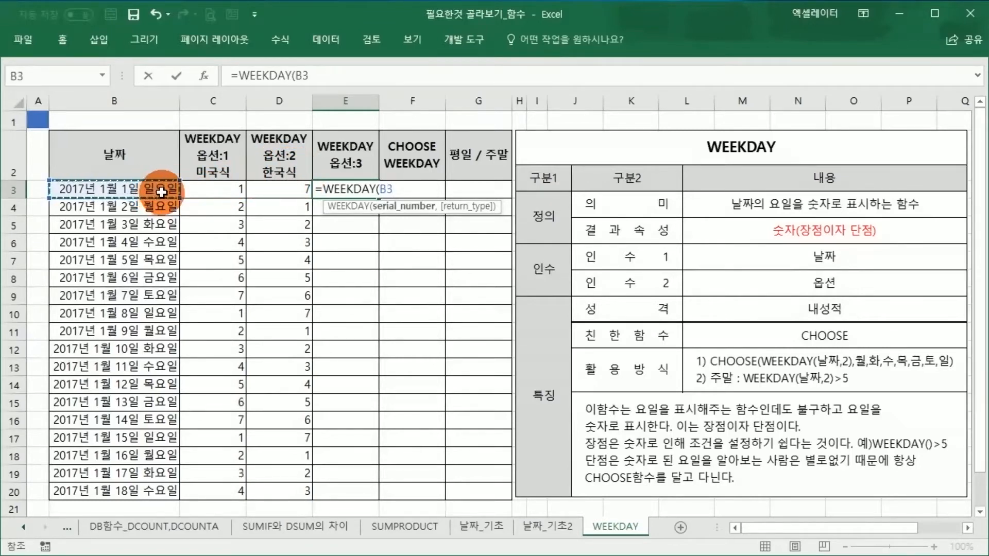
type(",3)")
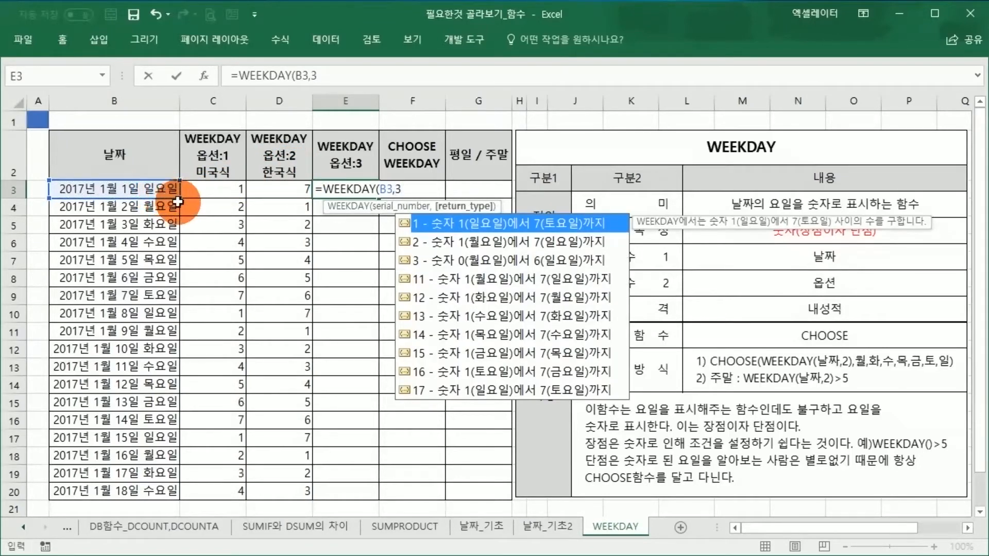
key("Return")
Step: Fill the E3 formula down through E20
type("+")
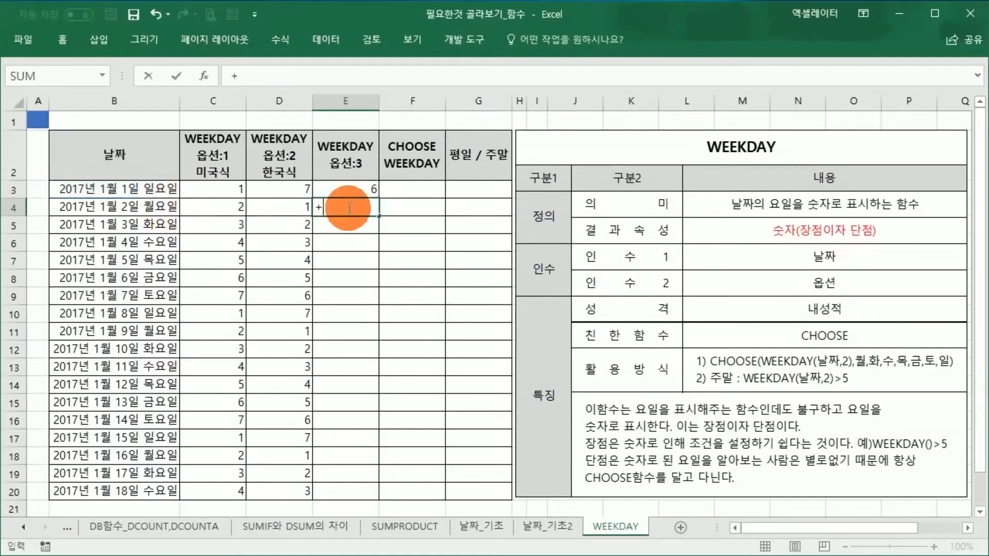
key("BackSpace")
left_click(361, 188)
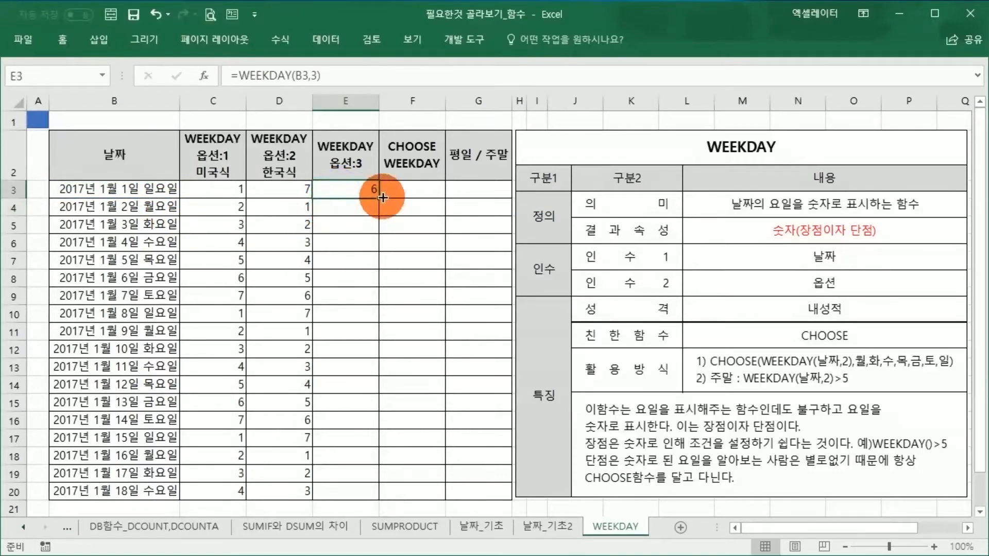
left_click_drag(379, 198, 369, 499)
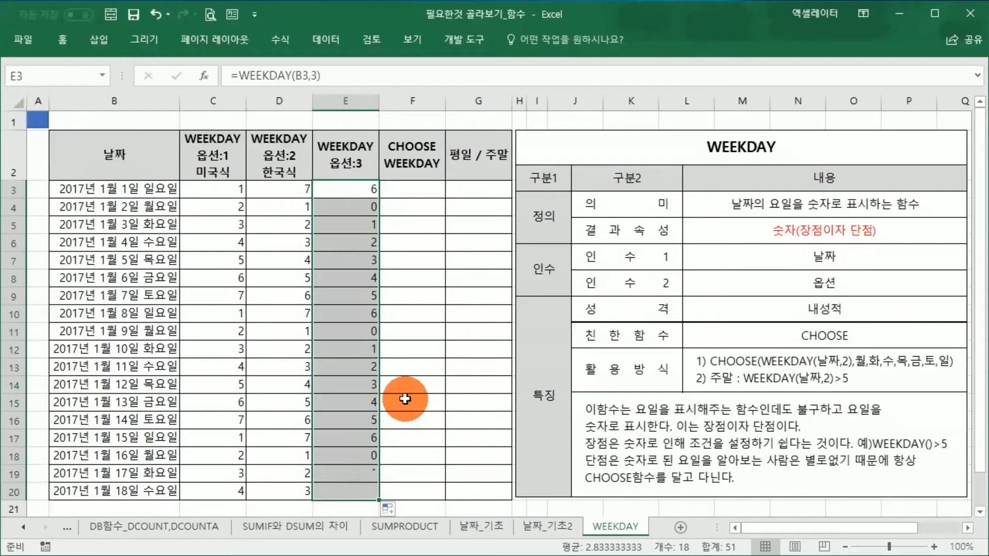
Step: Examine how the option 3 numbers in column E correspond to the weekdays in the date column
left_click(372, 206)
left_click(366, 227)
left_click(369, 242)
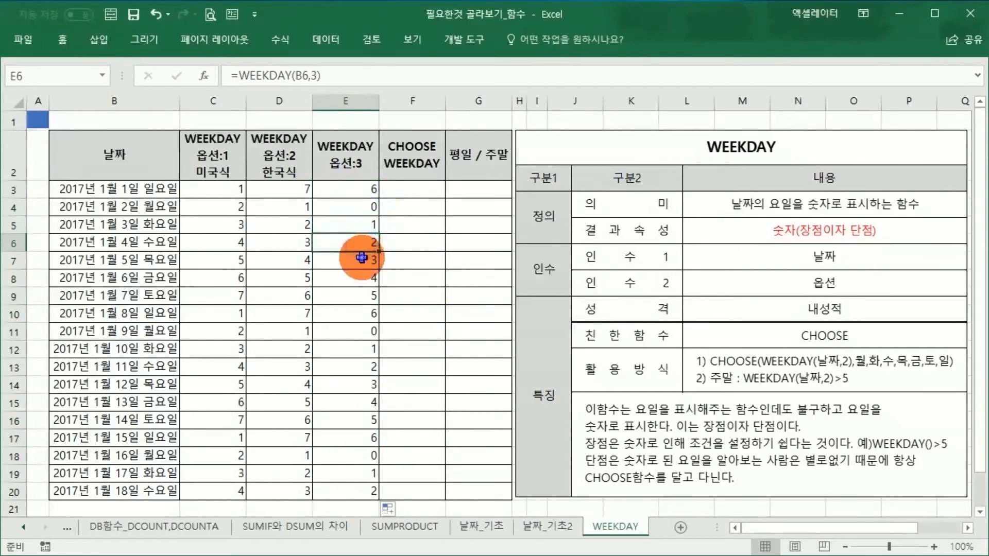
left_click(371, 261)
left_click(373, 278)
left_click(357, 302)
left_click(356, 313)
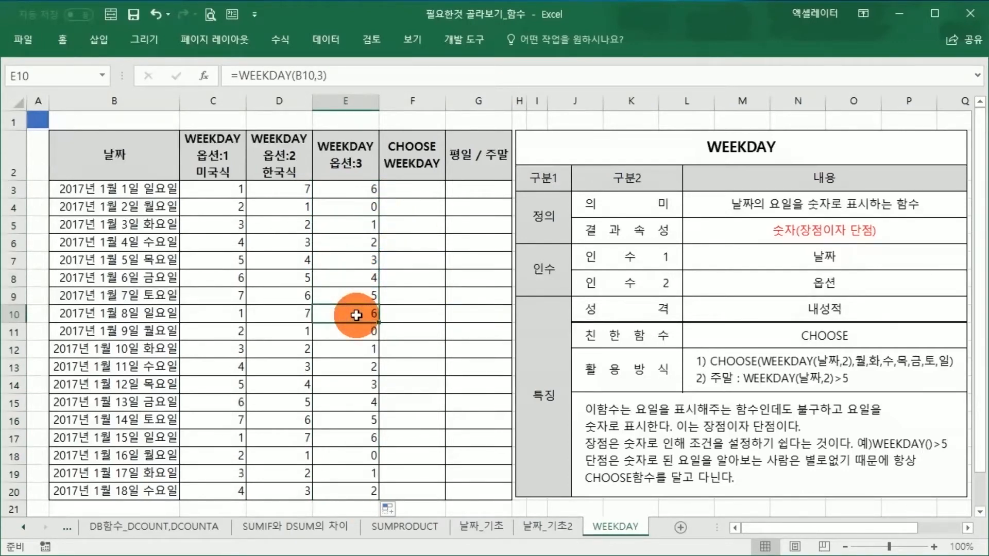
left_click(362, 205)
left_click(161, 206)
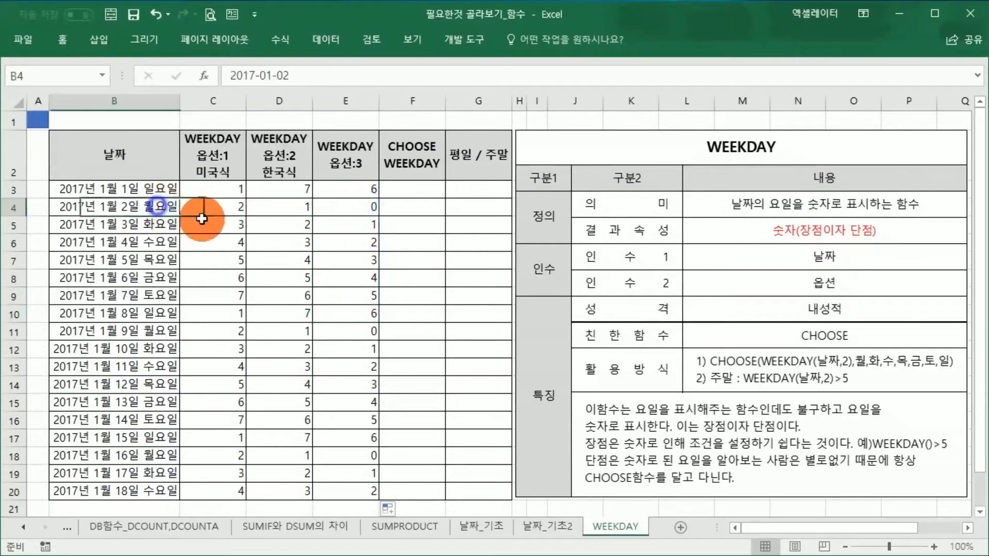
left_click(340, 209)
left_click_drag(361, 235, 369, 420)
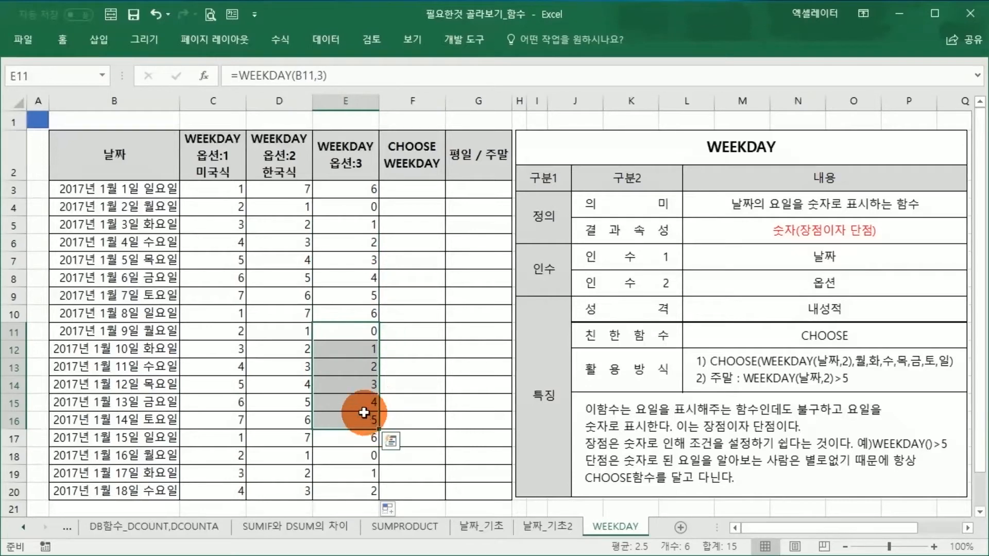
left_click(363, 227)
left_click(360, 204)
left_click(359, 190)
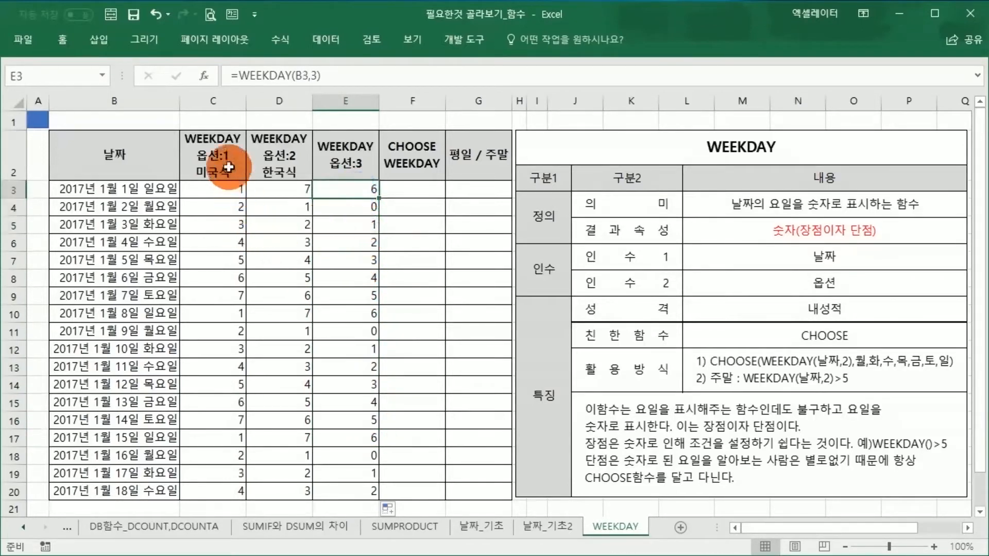
Step: Review the option 1 and option 2 columns, focusing on the option 2 weekly number sequence and the WEEKDAY formula in D4
left_click_drag(229, 165, 278, 476)
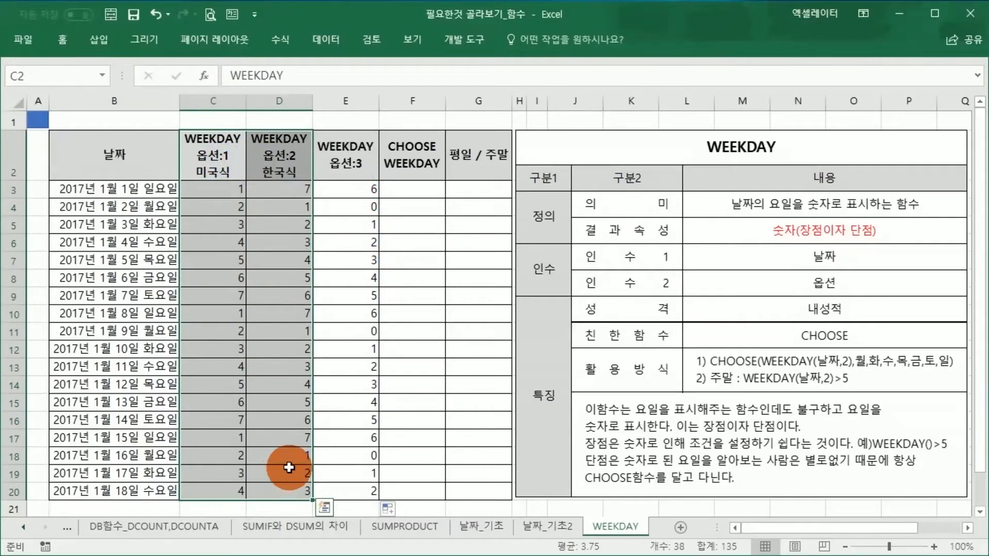
left_click(333, 422)
left_click(307, 381)
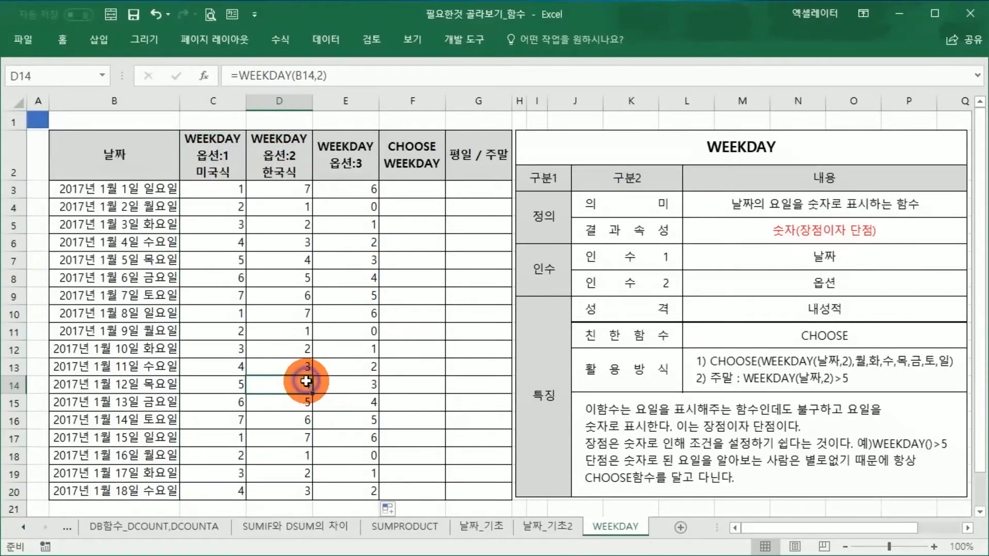
left_click(316, 330)
left_click(418, 201)
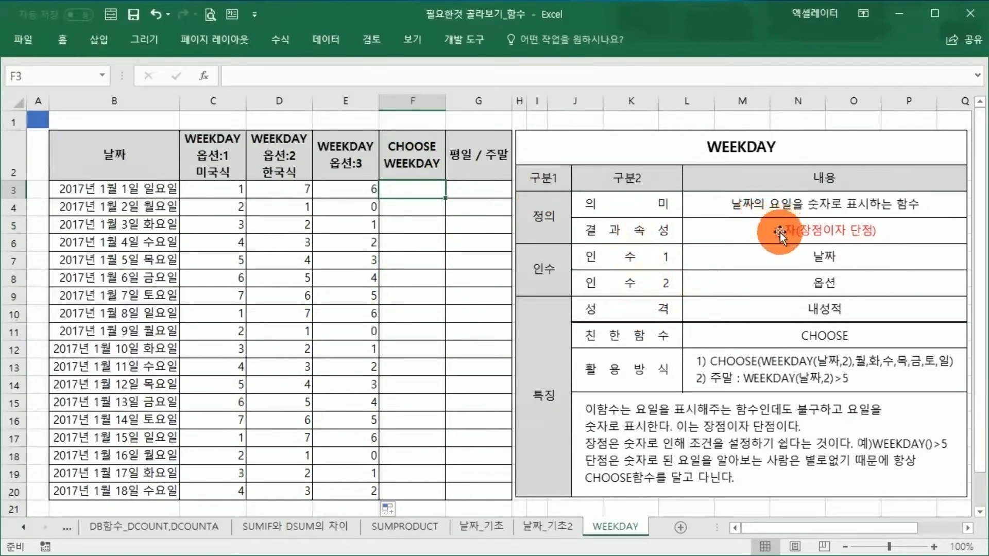
left_click(381, 350)
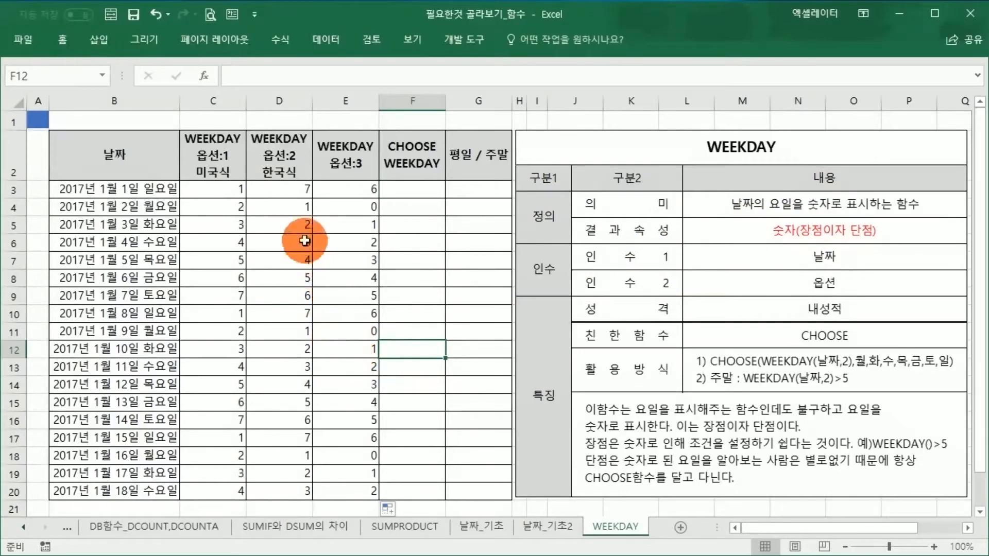
left_click(304, 208)
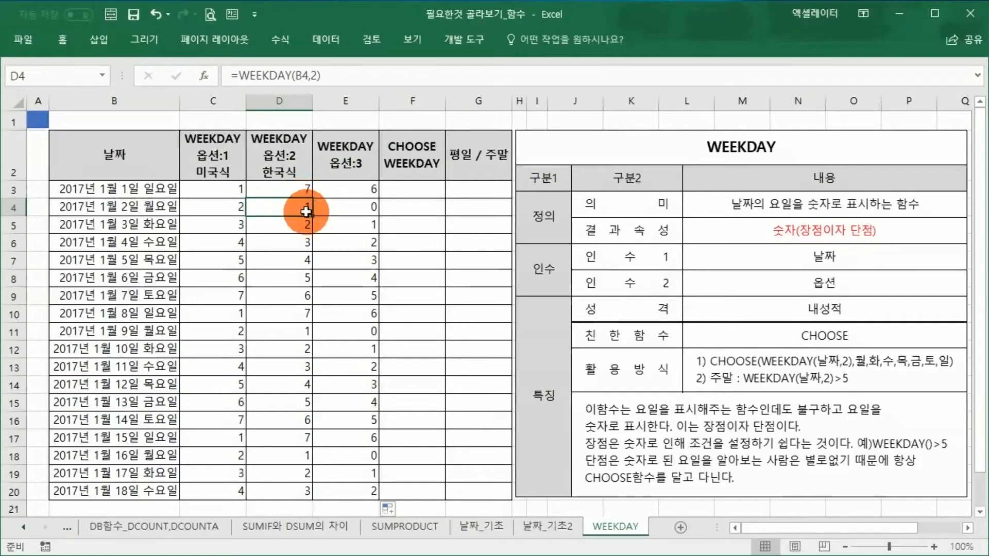
left_click_drag(296, 203, 298, 315)
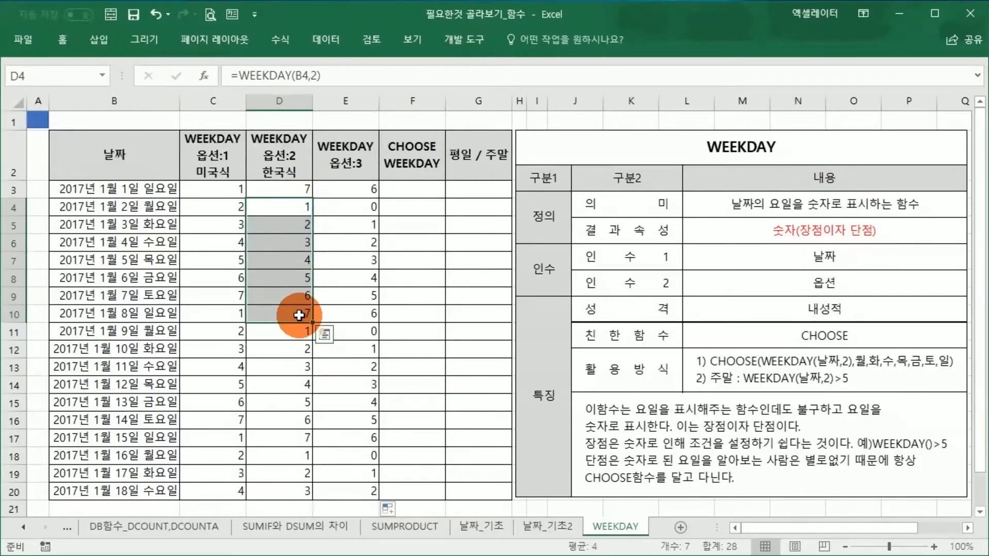
left_click(405, 286)
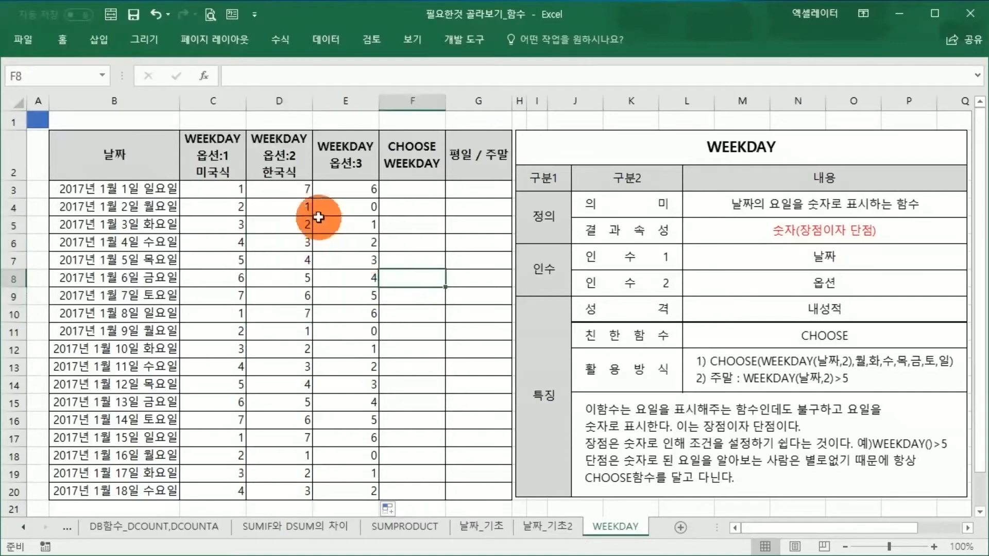
left_click(304, 207)
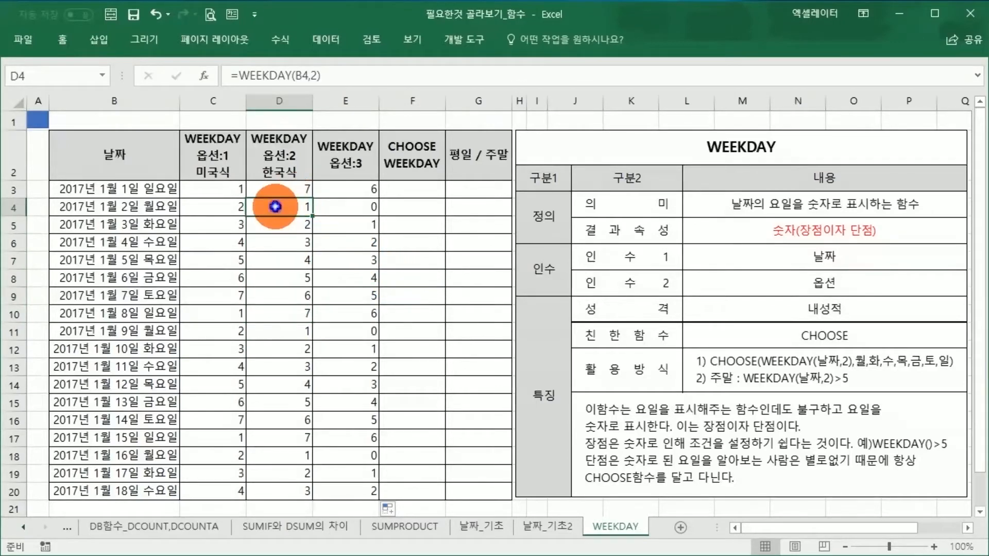
left_click(236, 75)
left_click_drag(235, 75, 328, 75)
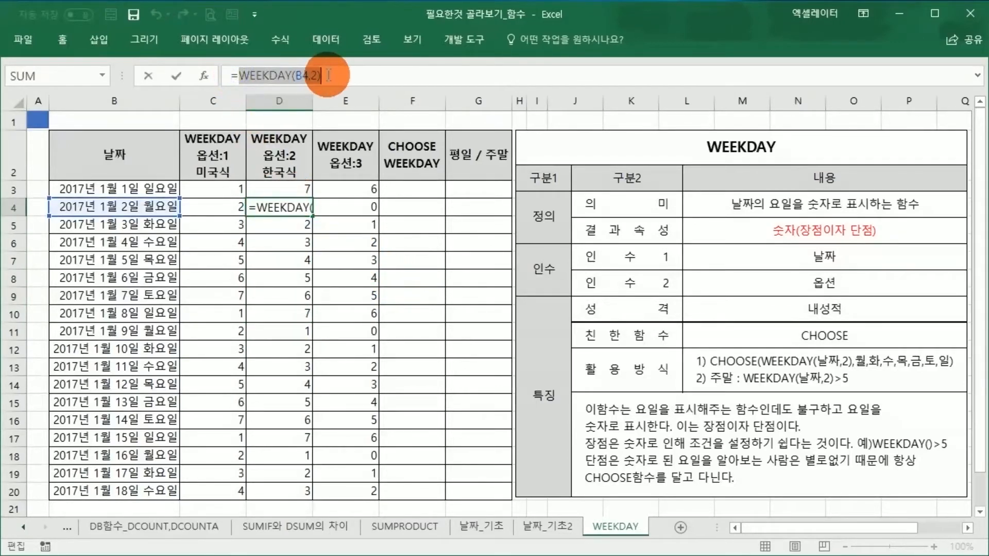
left_click(396, 225)
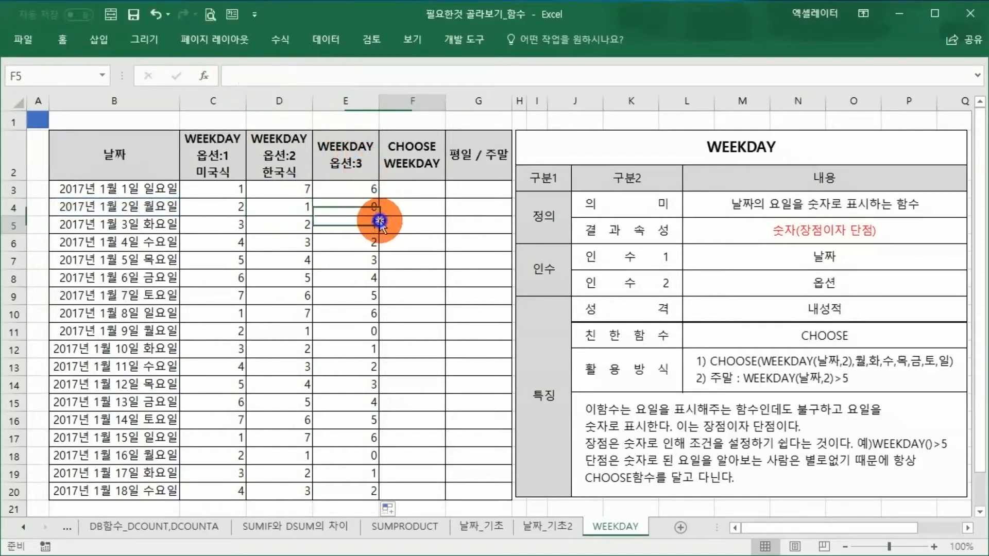
Step: Start a CHOOSE formula in F3 and open its function arguments, keeping the dialog clear of the date and WEEKDAY columns
left_click(398, 209)
left_click(397, 192)
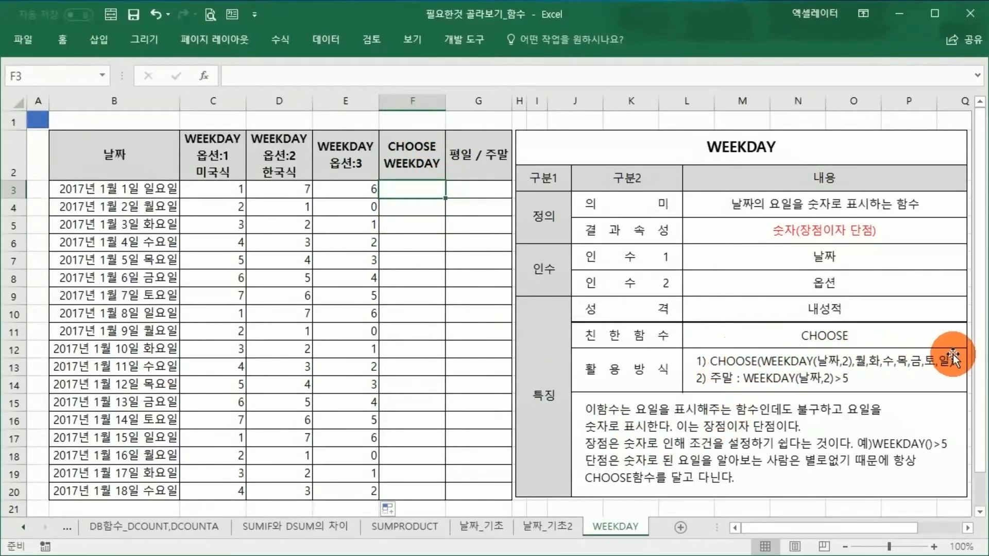
type("=")
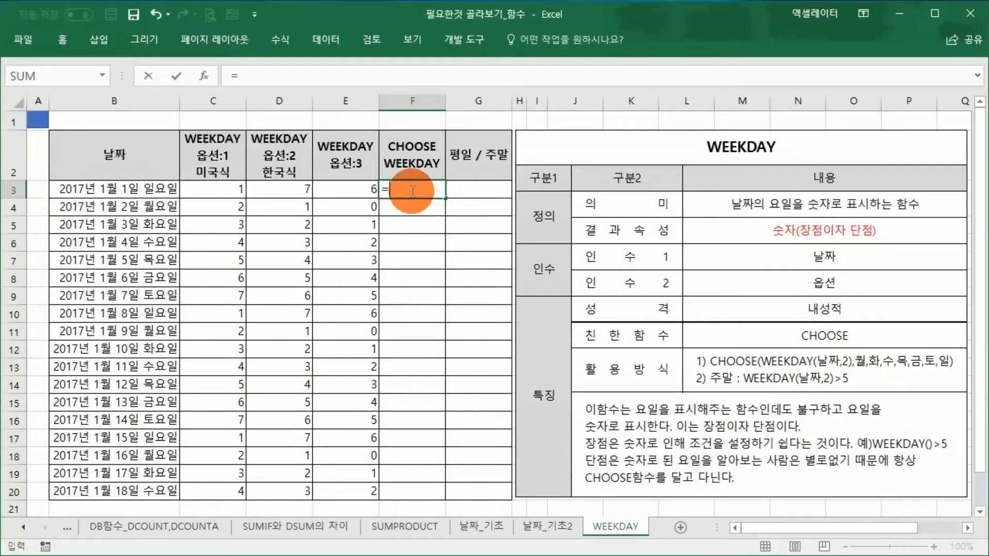
type("CHOO")
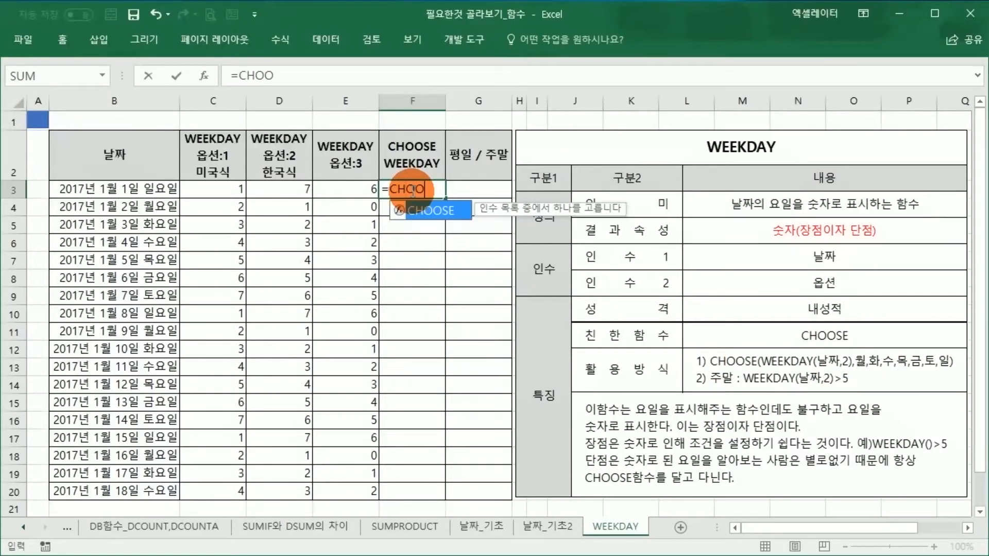
type("SE(")
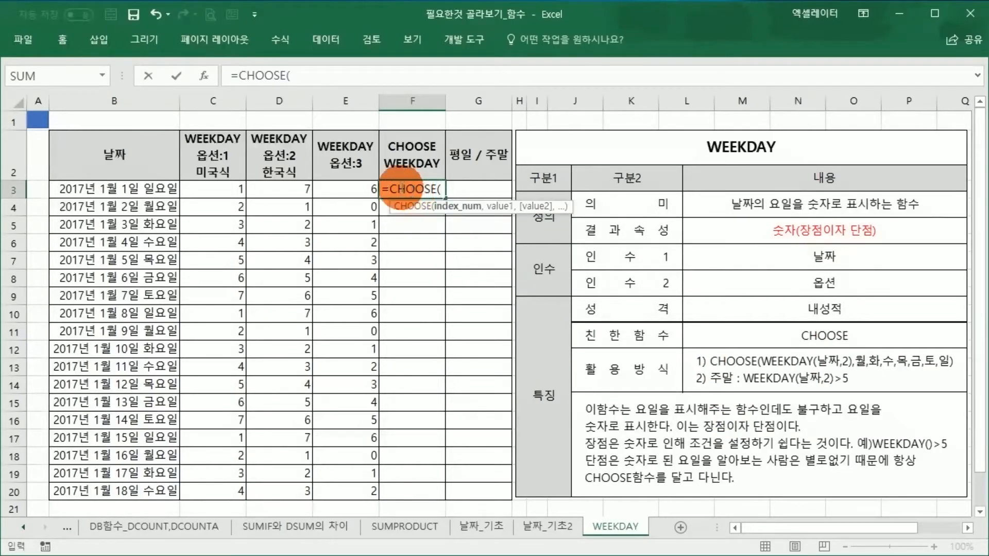
left_click(204, 76)
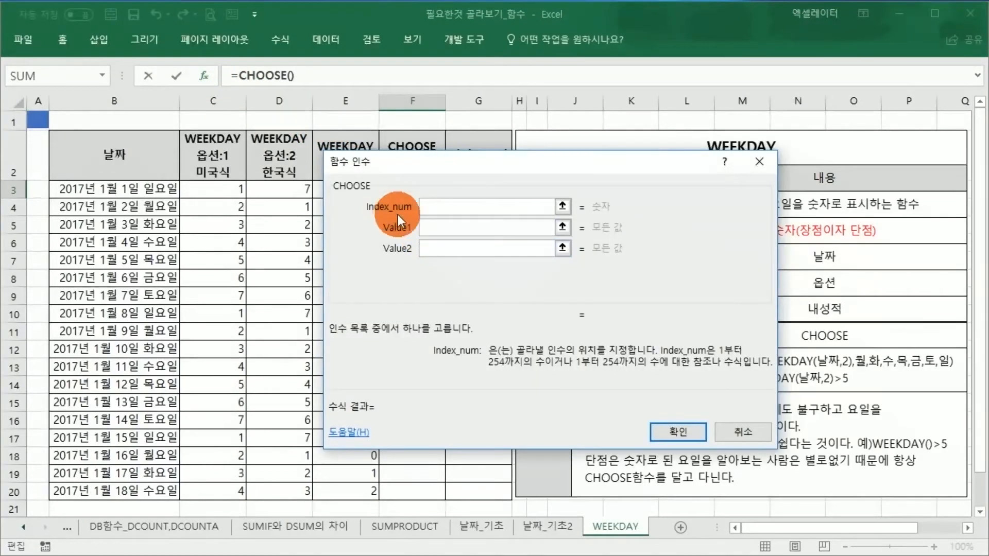
left_click_drag(435, 165, 539, 169)
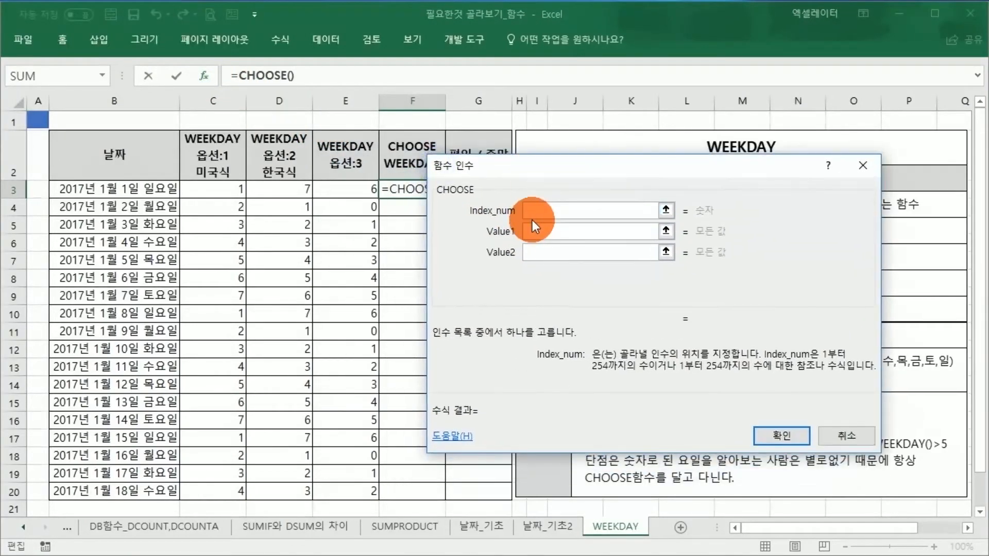
Step: Set the CHOOSE function's Index_num argument to WEEKDAY(B3,2), referencing the first date
type("WEEKD")
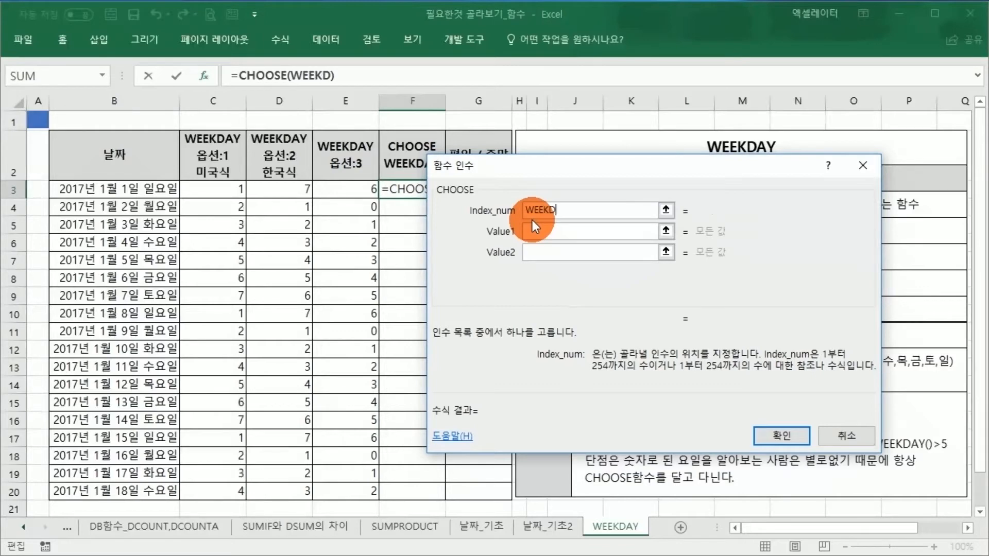
type("AY(")
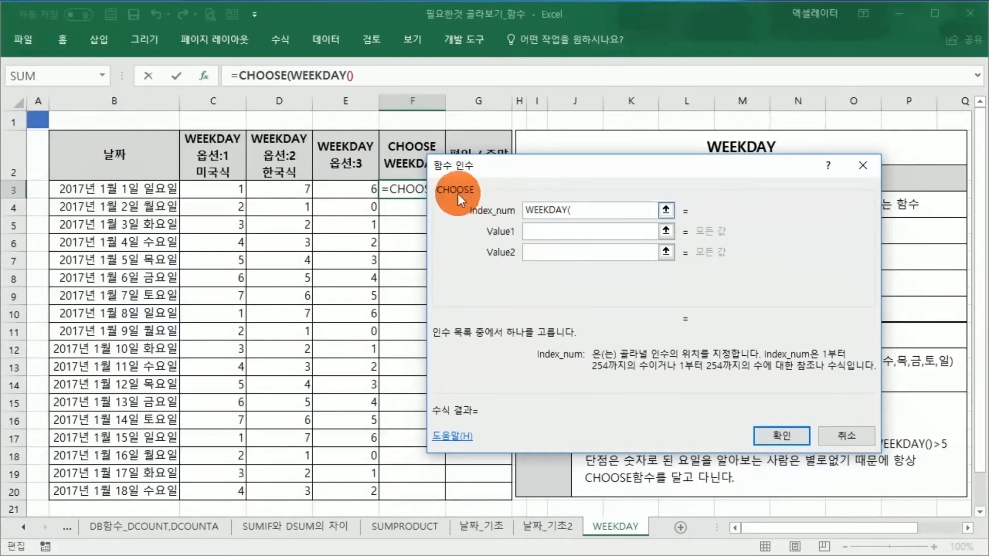
left_click(568, 211)
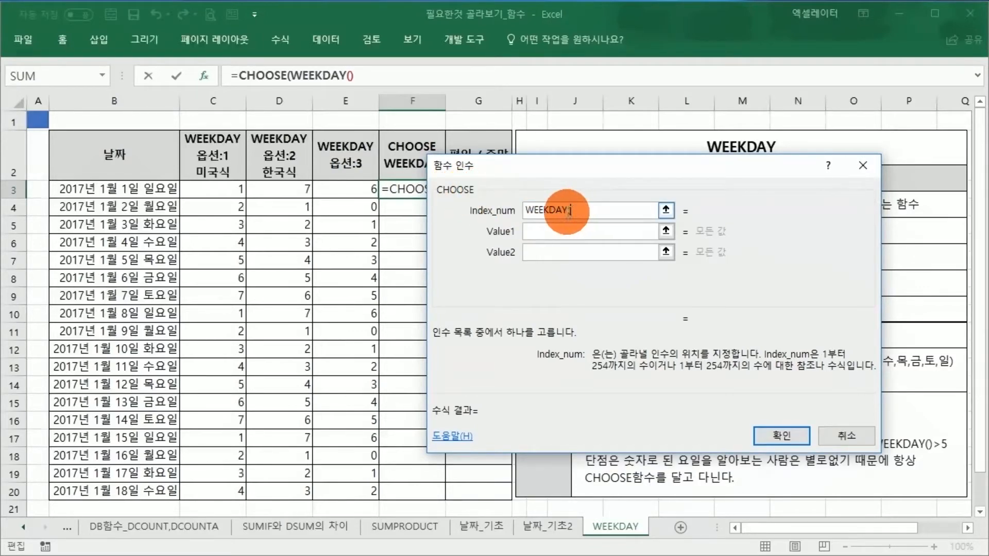
left_click(164, 191)
type(",2")
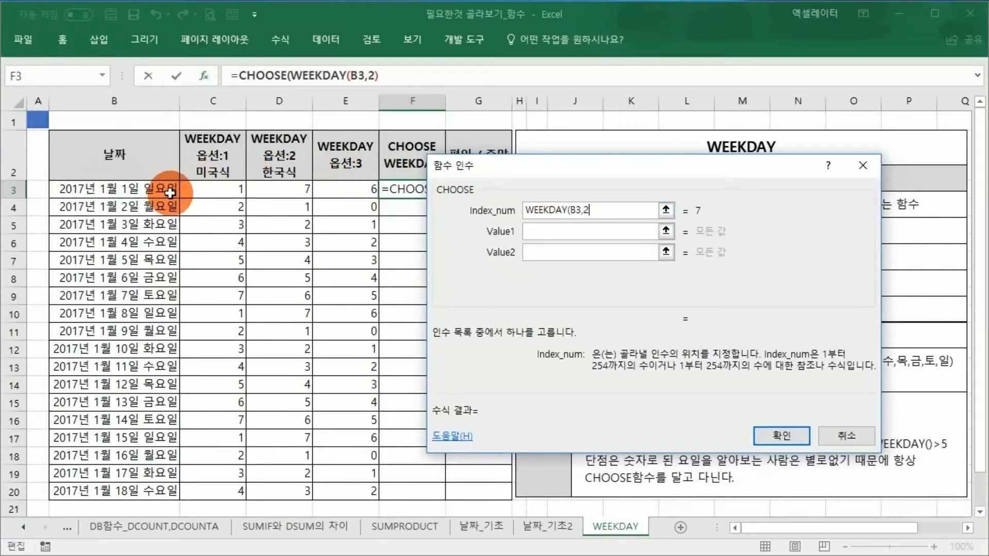
left_click_drag(593, 209, 523, 210)
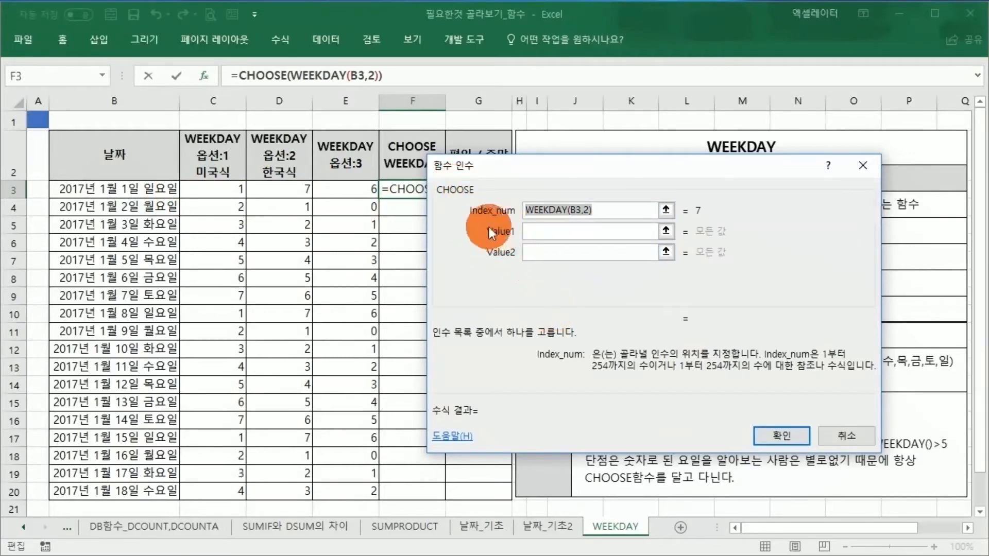
Step: Enter "월", "화", "수", "목", "금", "토", "일" as Value1 through Value7 and commit the CHOOSE formula in F3
left_click(530, 232)
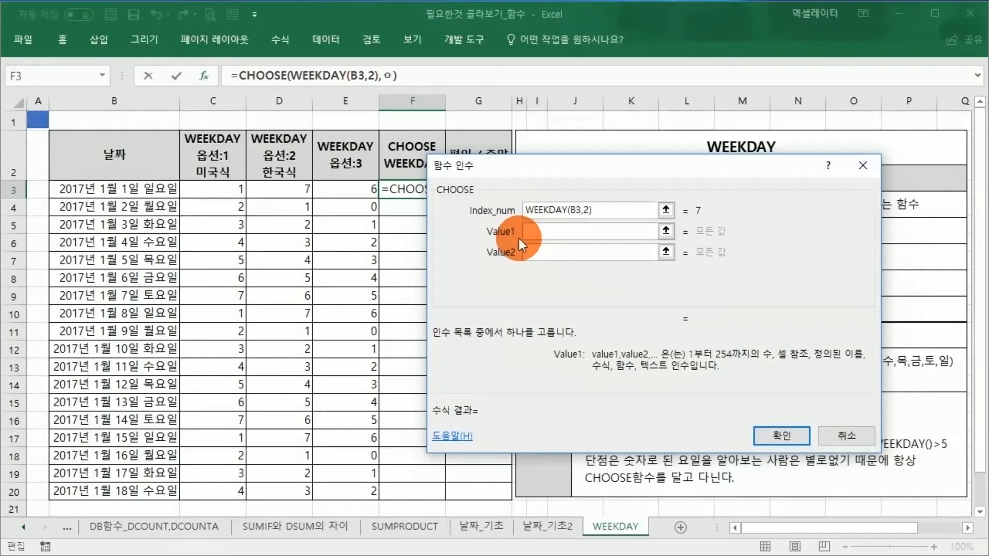
left_click(547, 254)
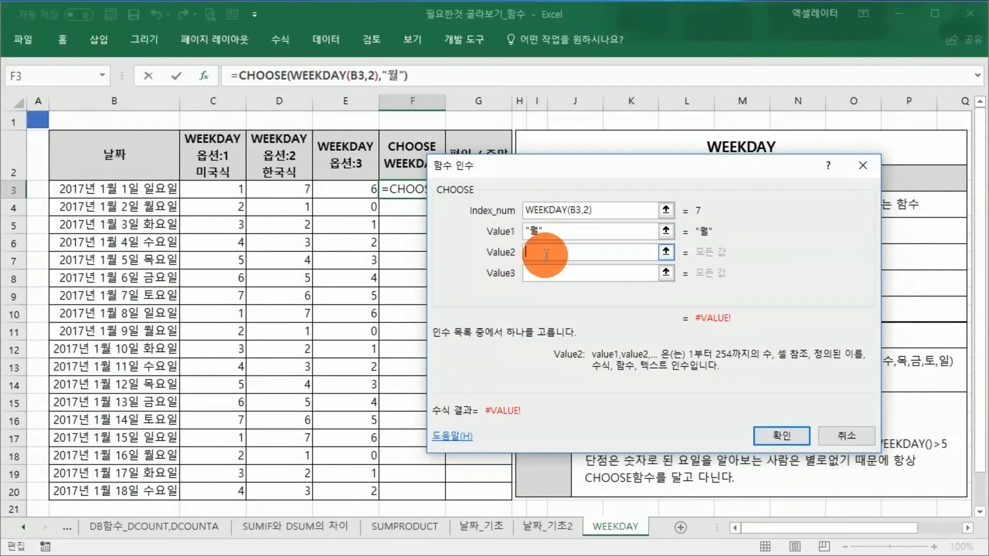
type("화")
key("Tab")
type("수")
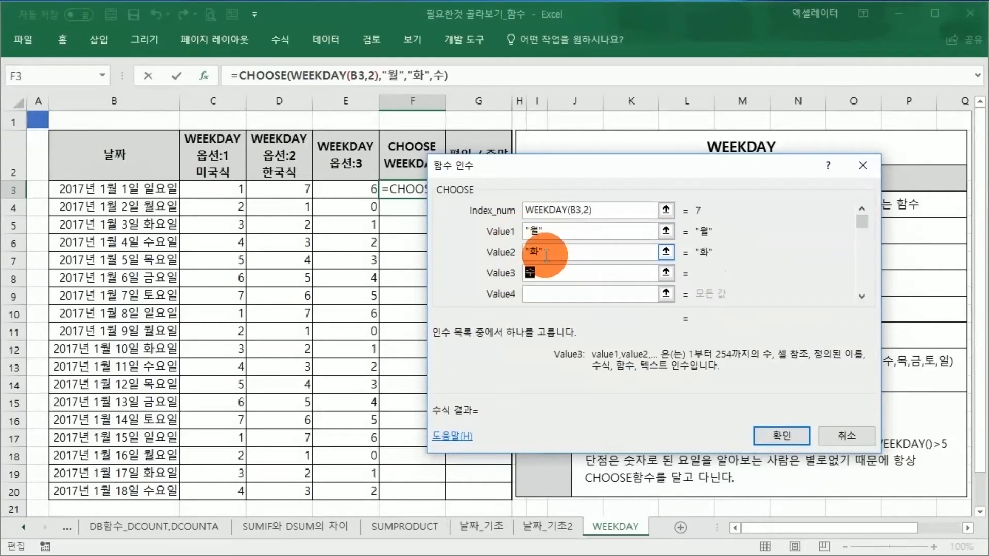
key("Tab")
type("목")
key("Tab")
type("금")
key("Tab")
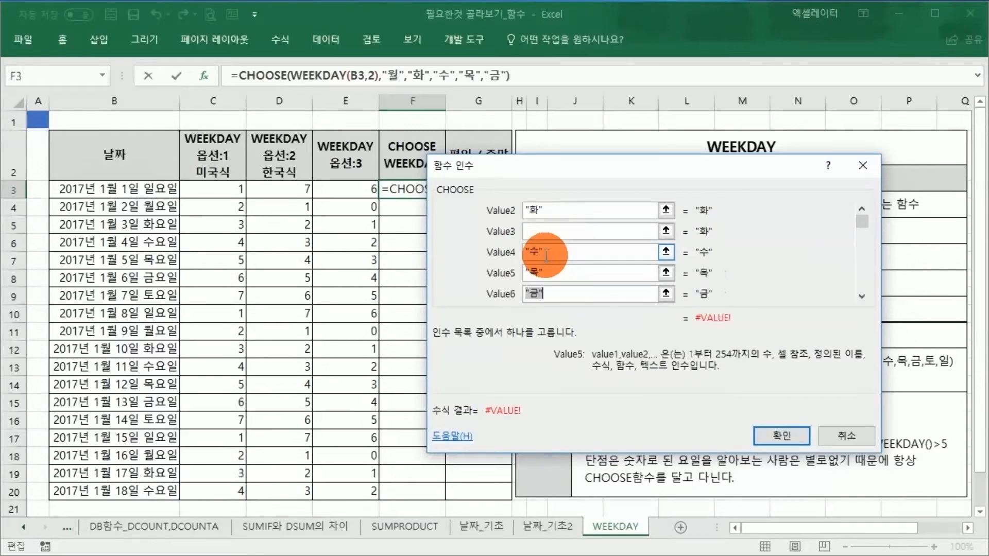
type("토")
key("Tab")
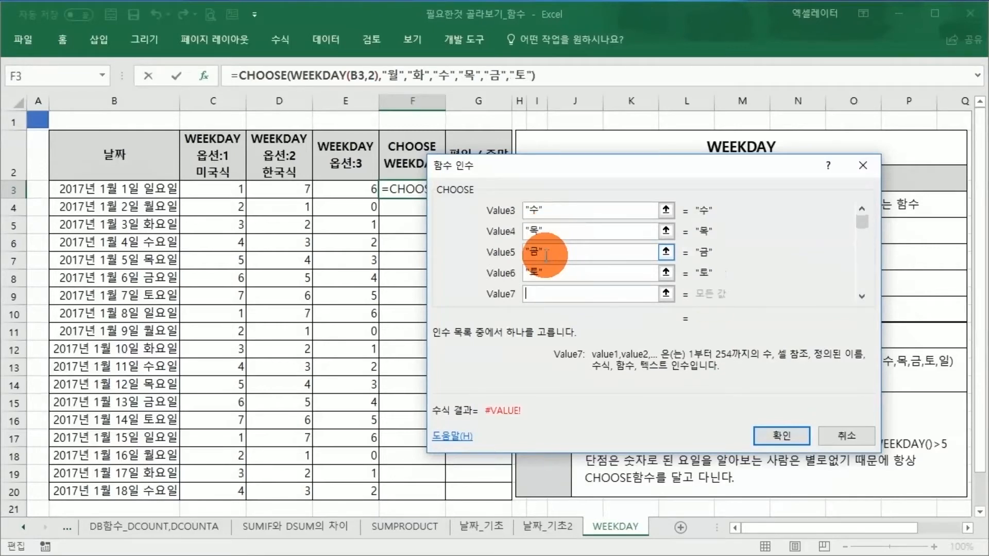
type("일")
key("Tab")
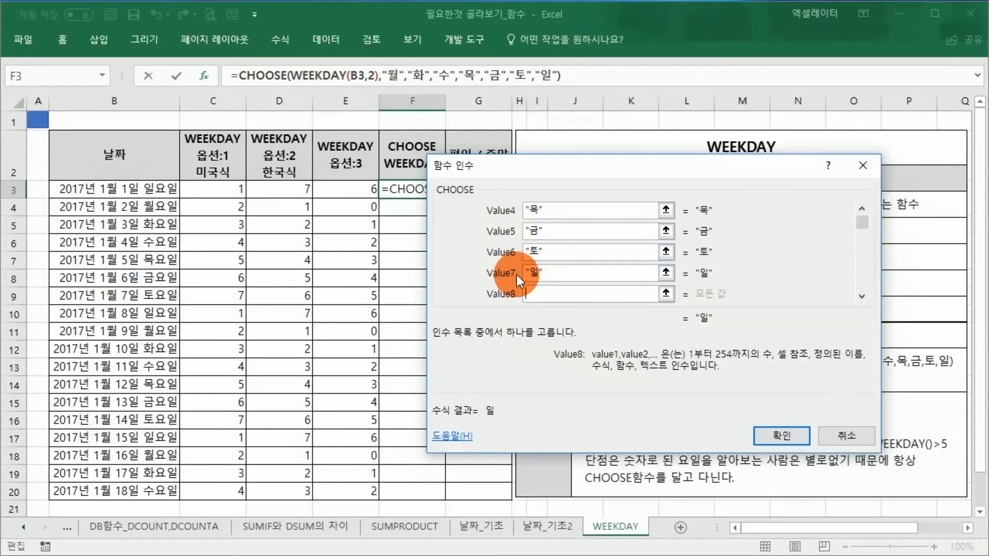
left_click(538, 273)
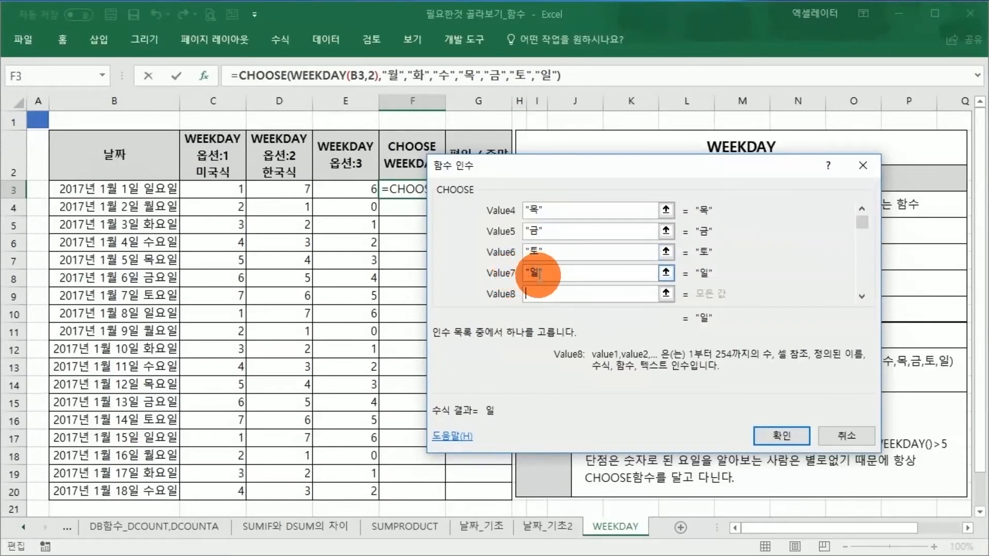
left_click_drag(862, 225, 862, 220)
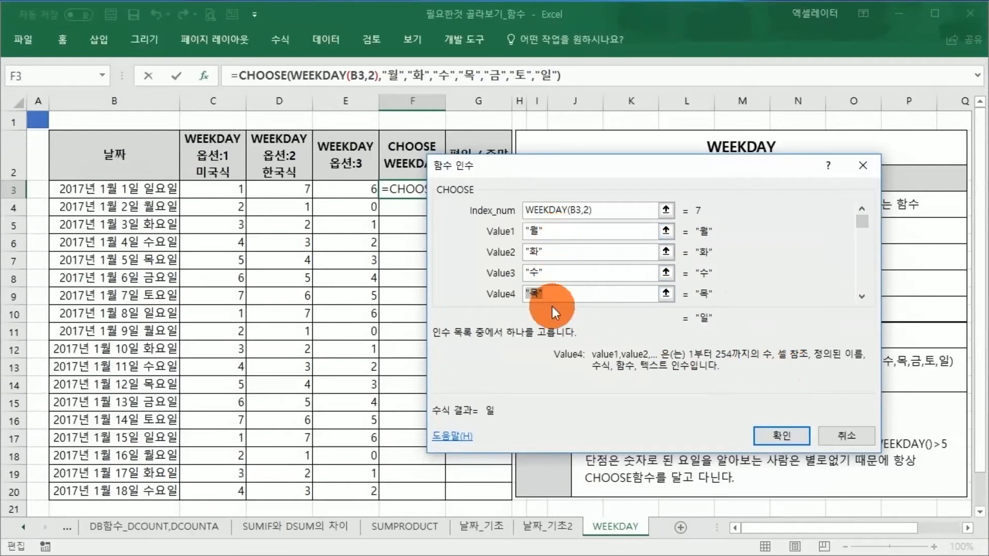
left_click(768, 440)
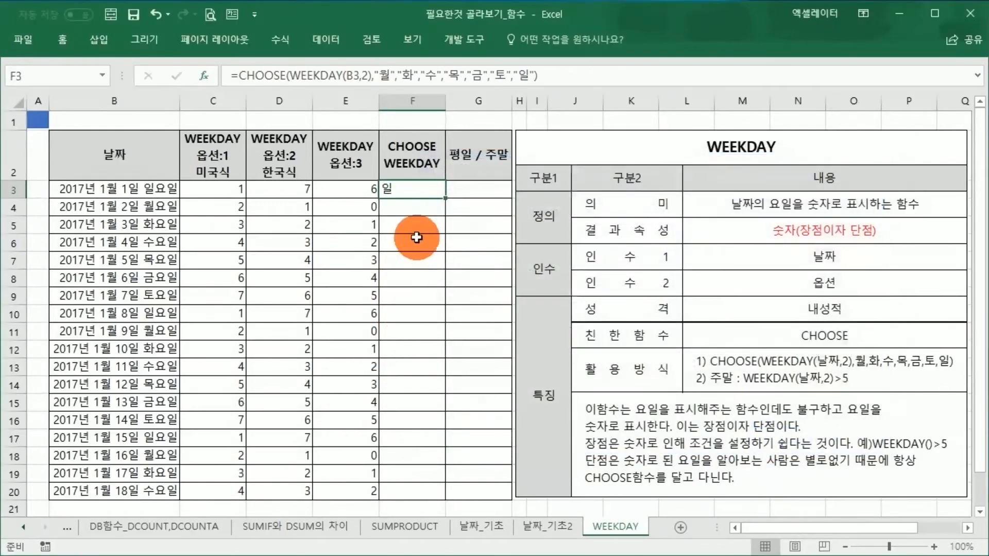
Step: Fill the F3 CHOOSE formula down through F20 and check several of the copied formulas
left_click_drag(444, 198, 443, 492)
left_click(420, 402)
left_click(426, 317)
left_click(435, 260)
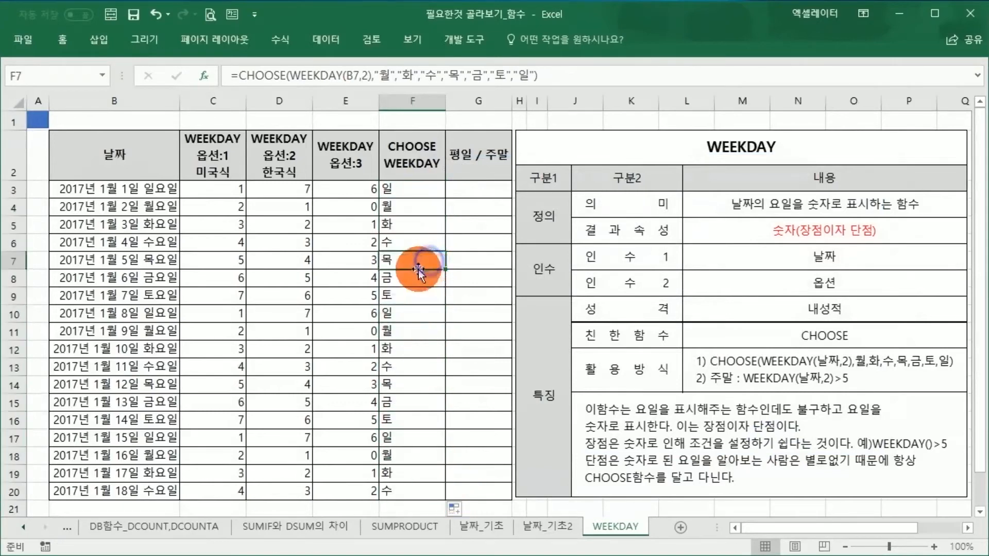
left_click(408, 262)
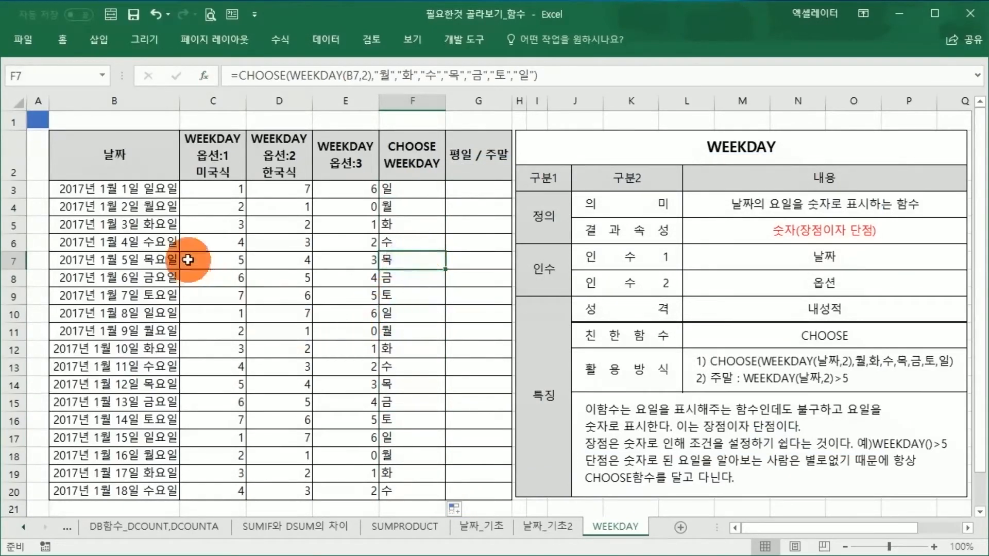
Step: Change the date in B3 to 2016-12-31 and widen column B to fit the full date
left_click(395, 193)
left_click(144, 186)
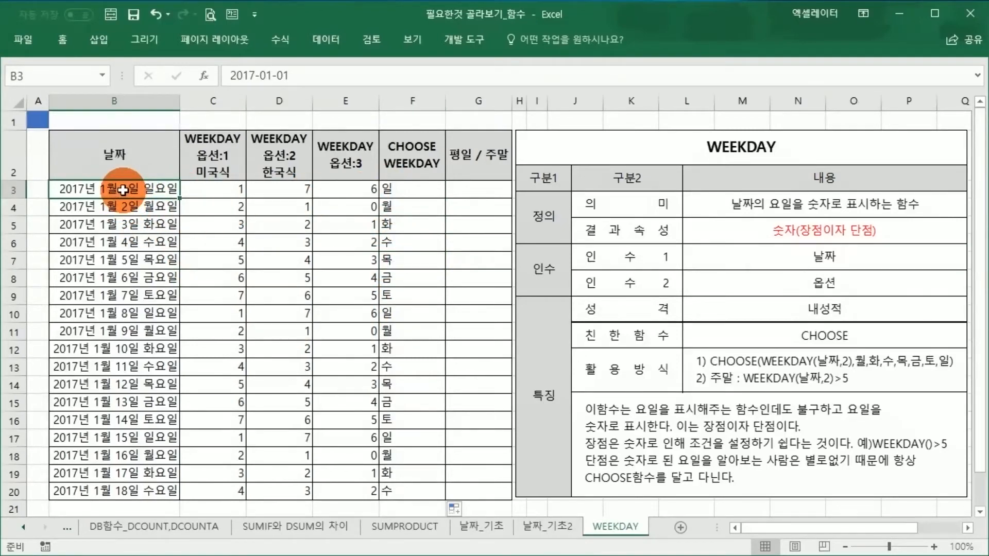
type("2")
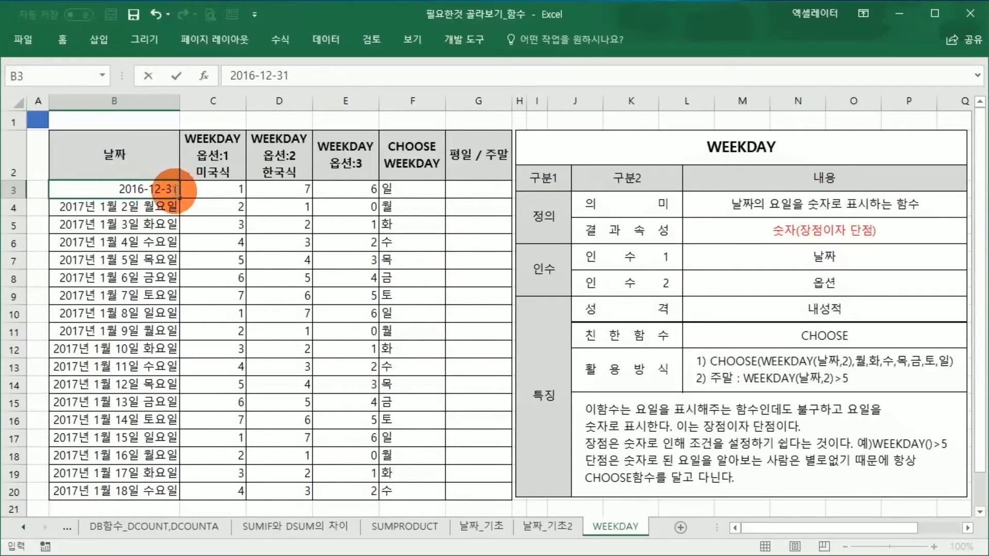
key("Return")
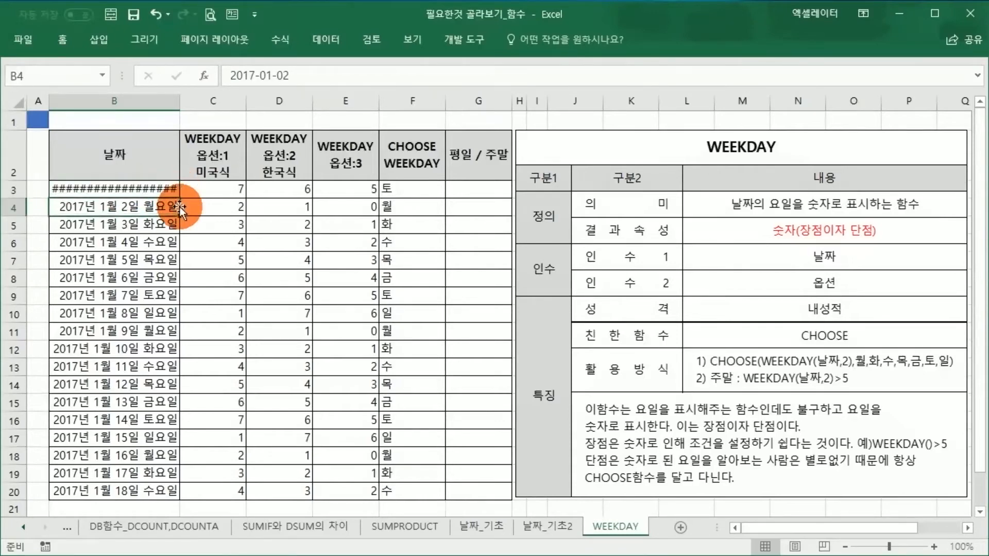
left_click(397, 188)
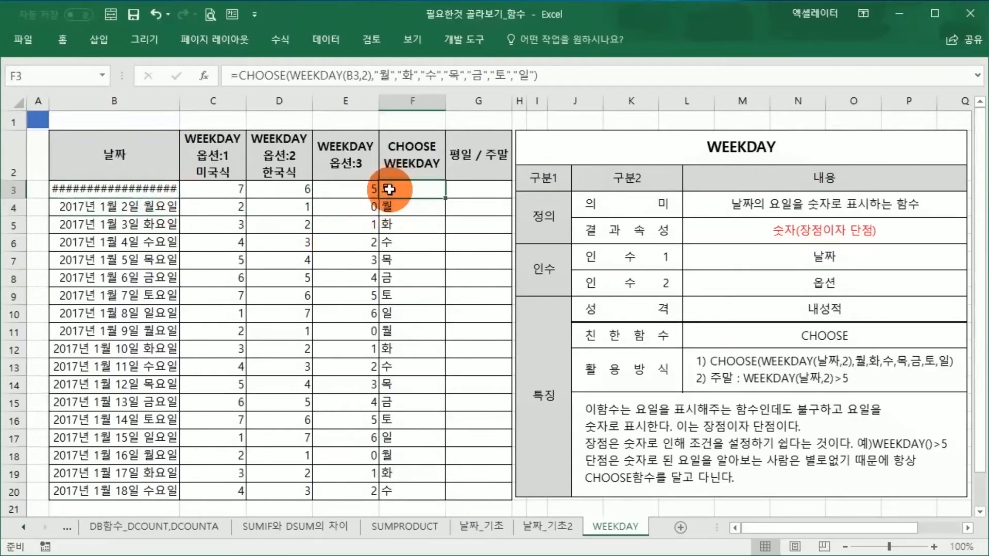
left_click_drag(185, 101, 197, 101)
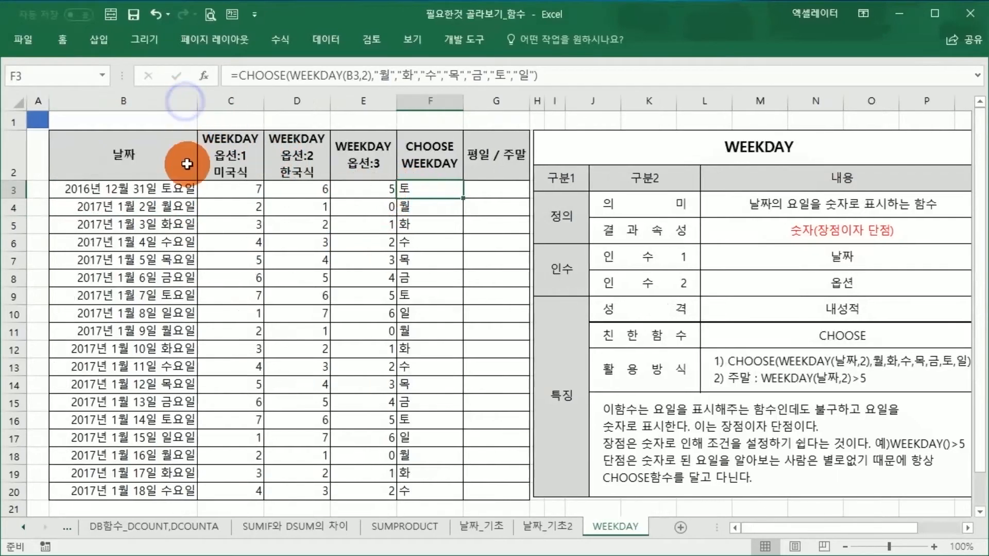
left_click(380, 201)
left_click(745, 372)
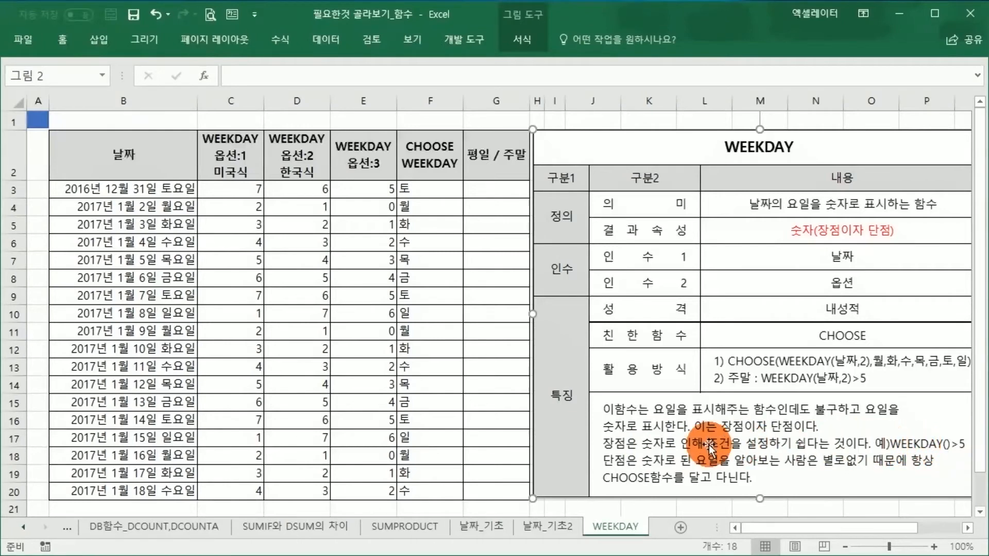
left_click(420, 422)
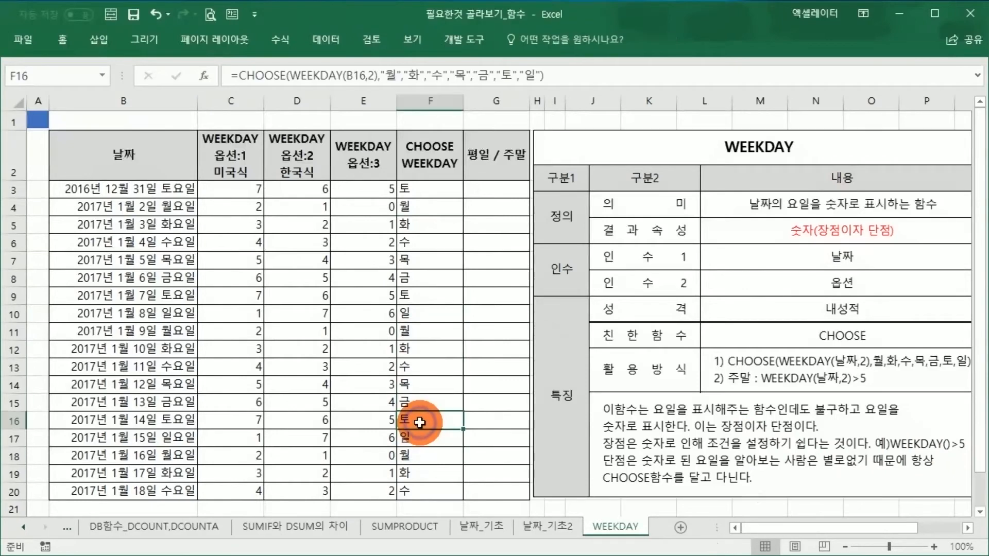
Step: Start an IF formula in G3 with the logical test WEEK(B3,2)>5
left_click(484, 194)
type("=")
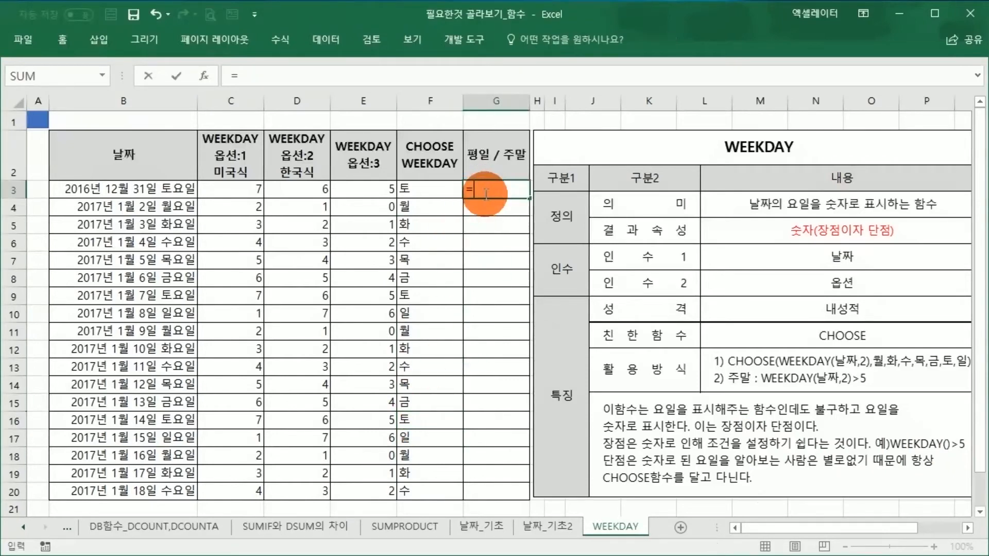
type("I")
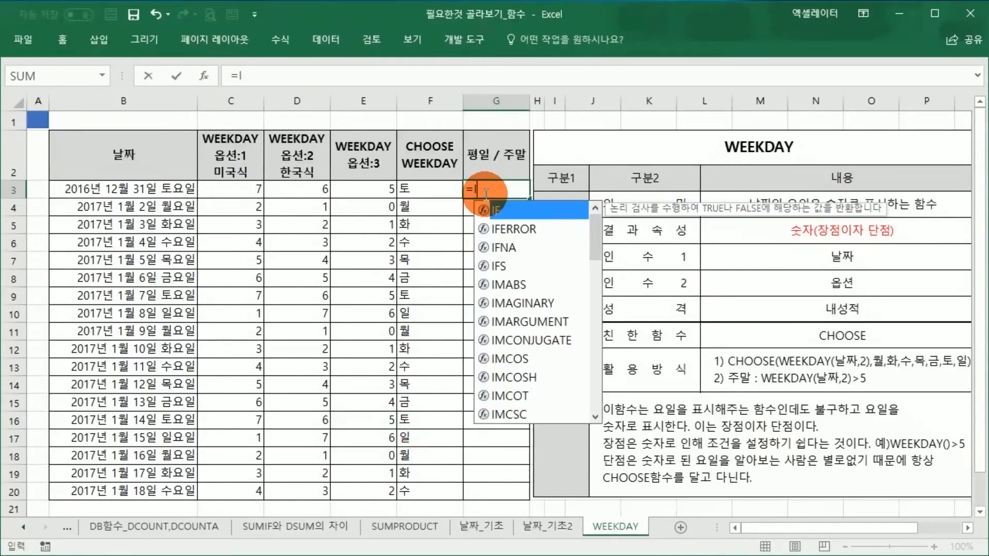
type("F(W")
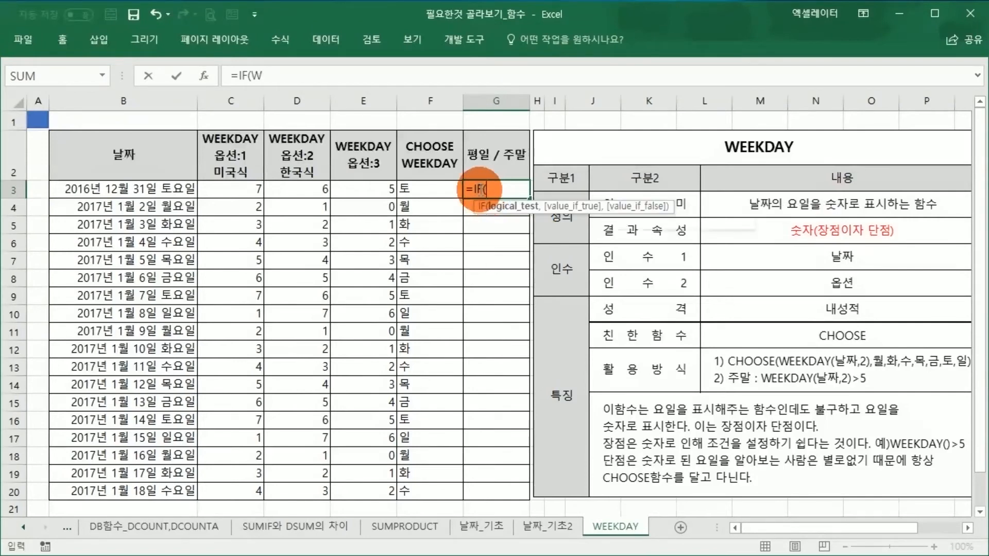
type("EEK(")
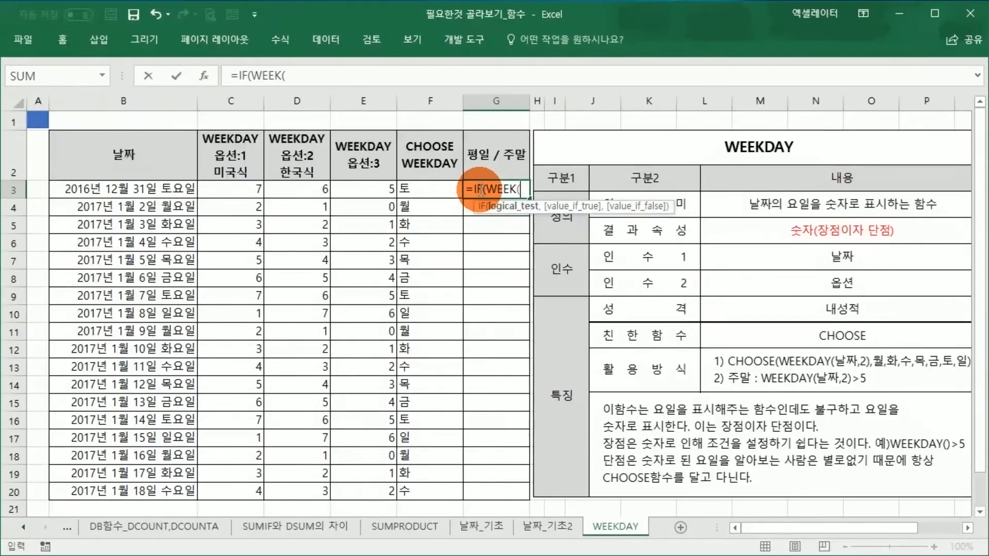
left_click(168, 191)
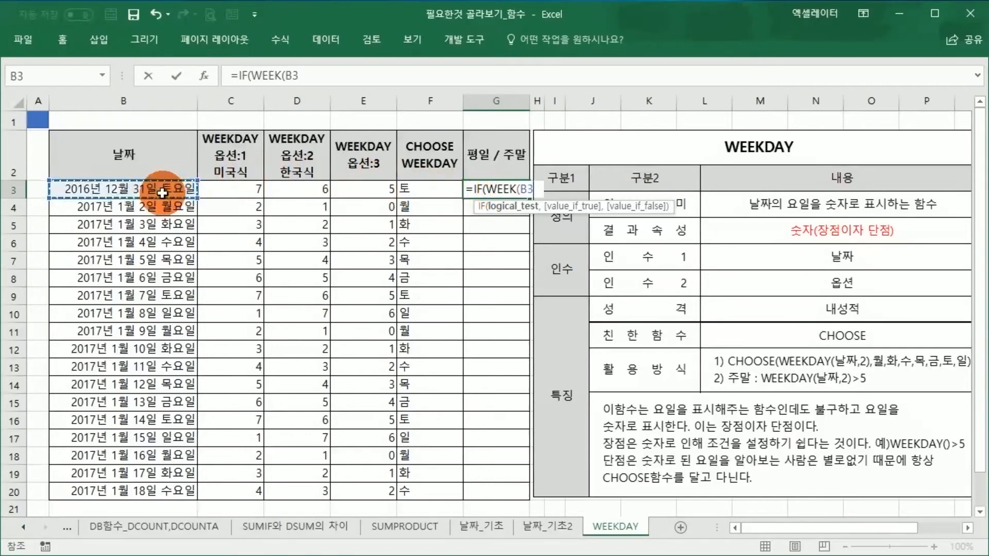
type(",2)>5")
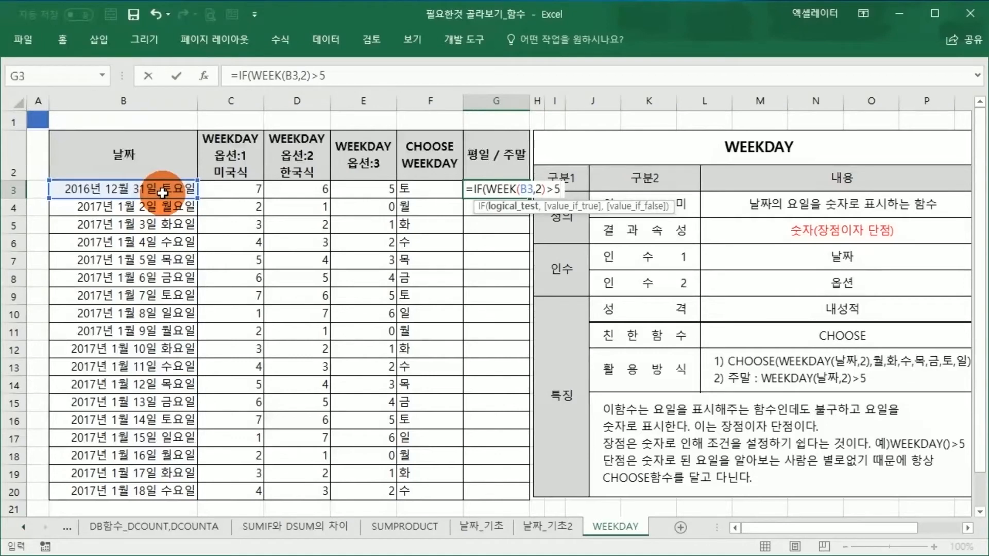
type(",")
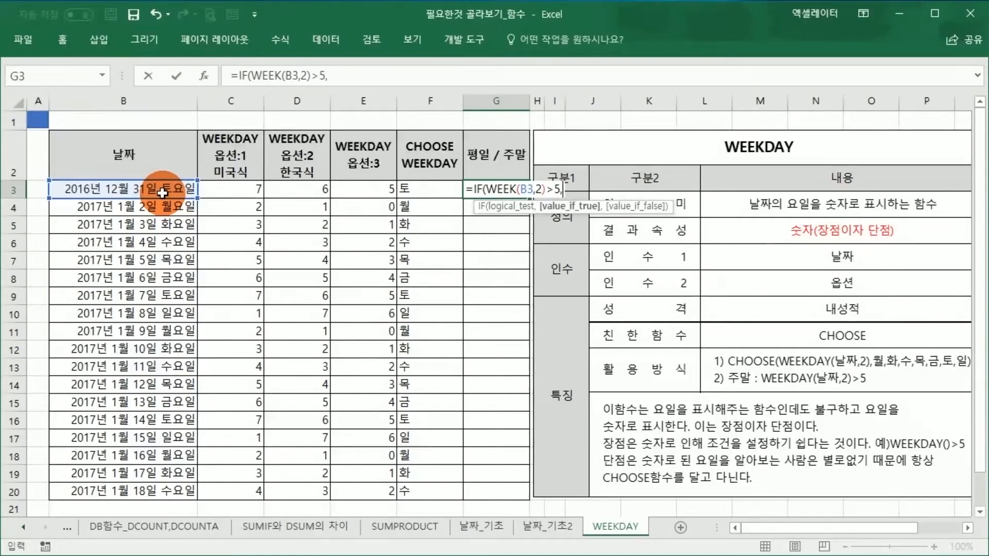
type("\"")
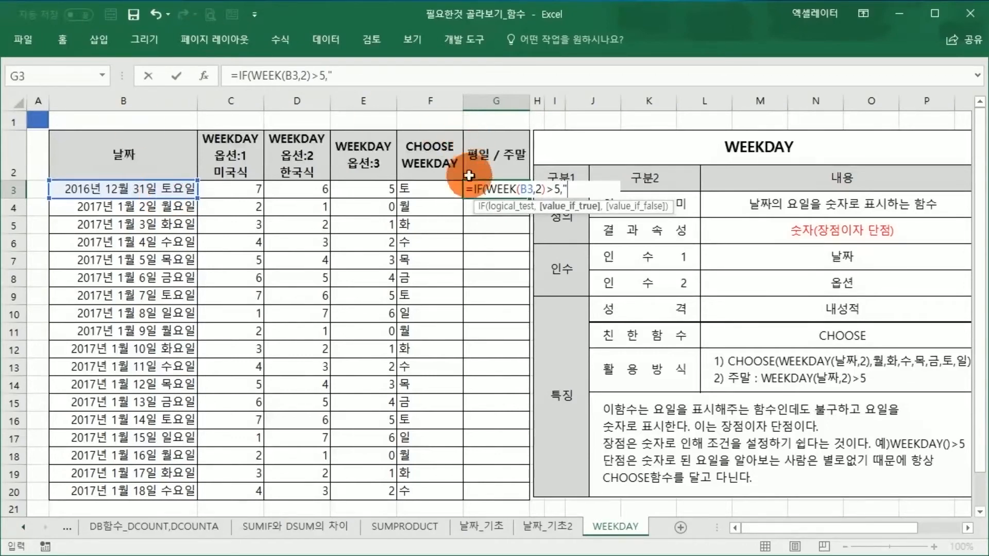
Step: Complete the G3 IF formula with "주말" as the true value and "평일" as the false value, and commit it
left_click_drag(484, 189, 558, 200)
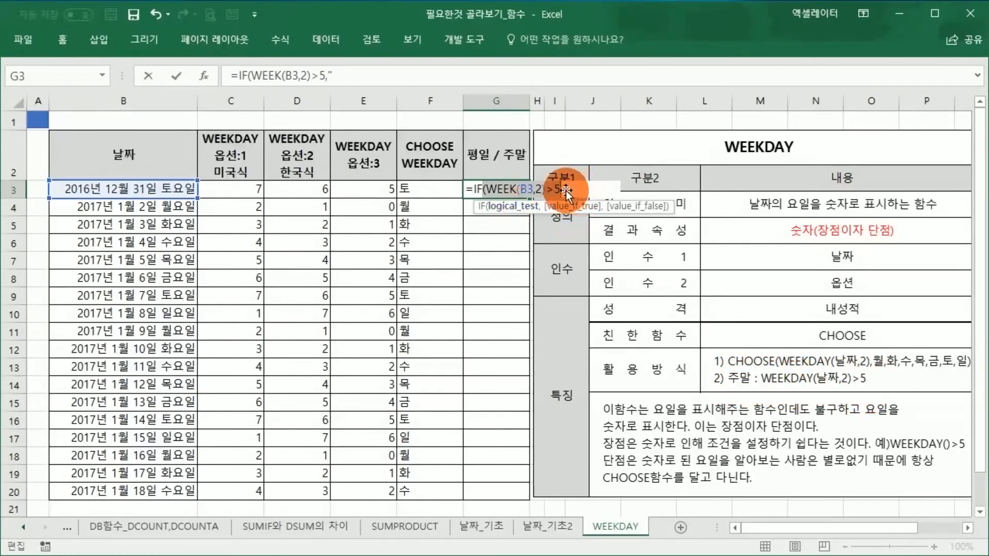
left_click(336, 76)
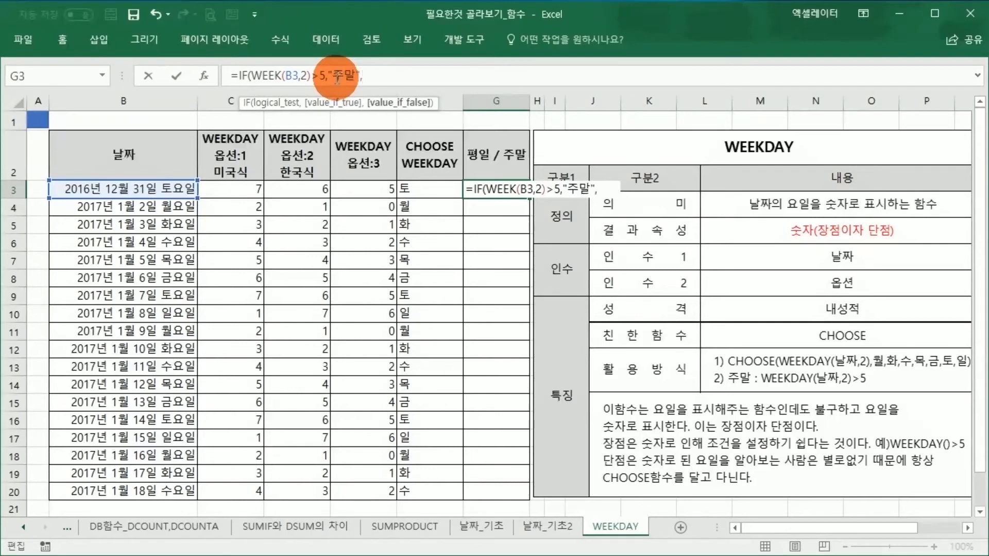
type("ㅇ이")
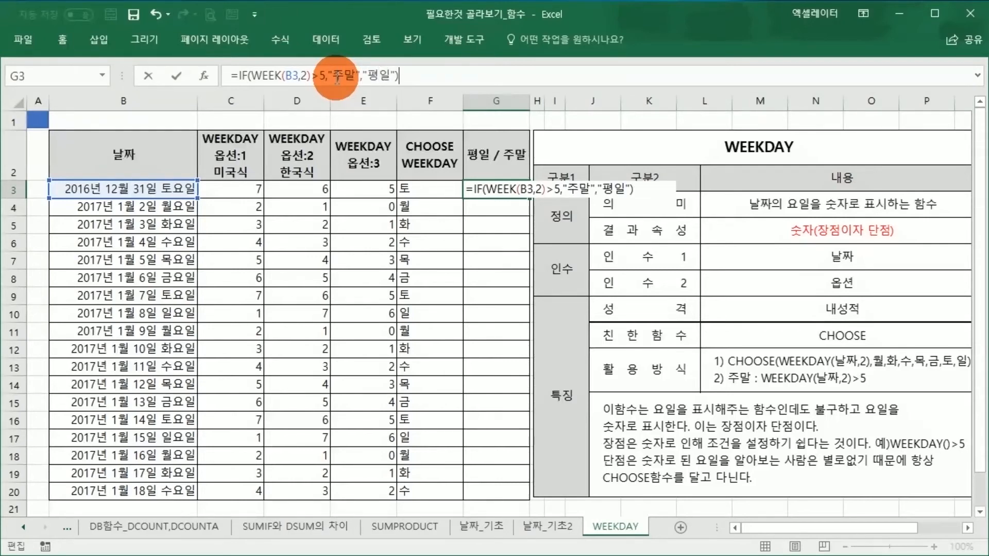
key("Return")
left_click(507, 189)
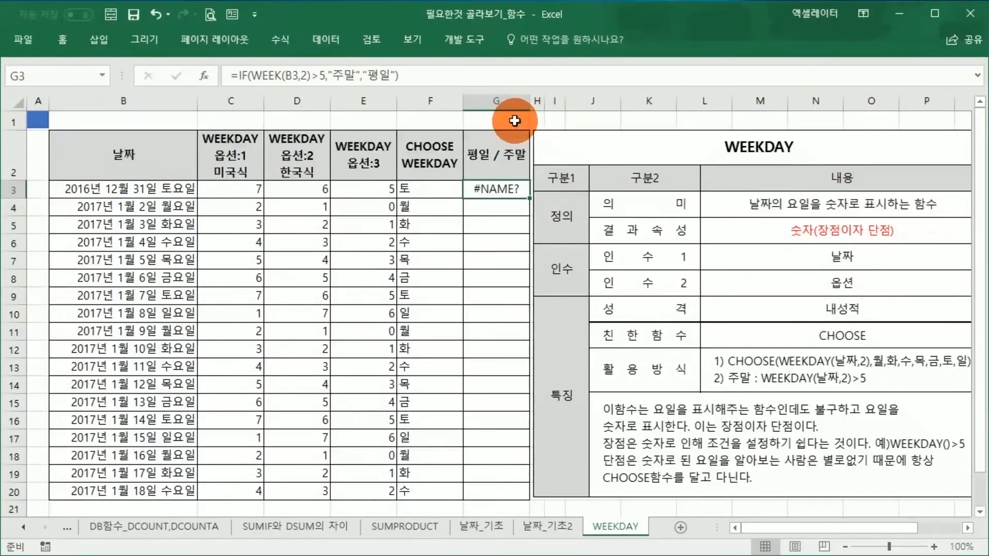
Step: Correct the function name in the G3 formula so it reads =IF(WEEKDAY(B3,2)>5,"주말","평일")
left_click(288, 82)
type("ㅇ묘")
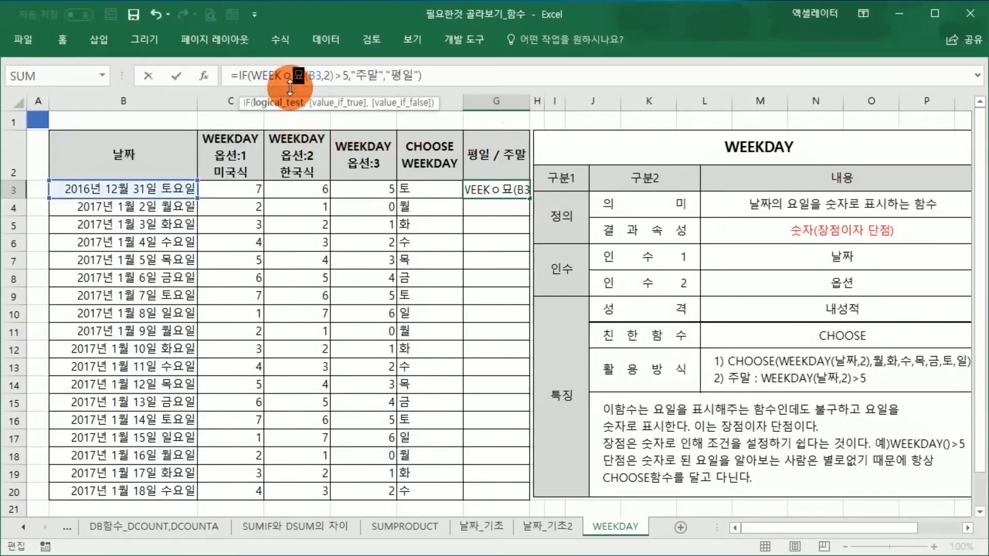
key("BackSpace")
key("BackSpace")
key("BackSpace")
key("Hangul")
type("DAY")
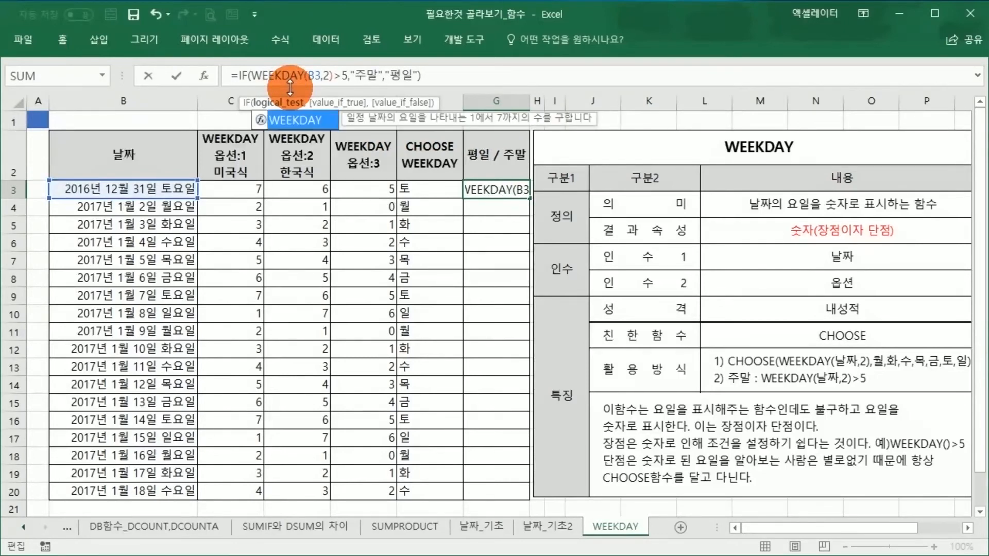
key("Return")
Step: Fill the G3 IF formula down through G20 and review the weekday/weekend column against the dates
left_click(512, 189)
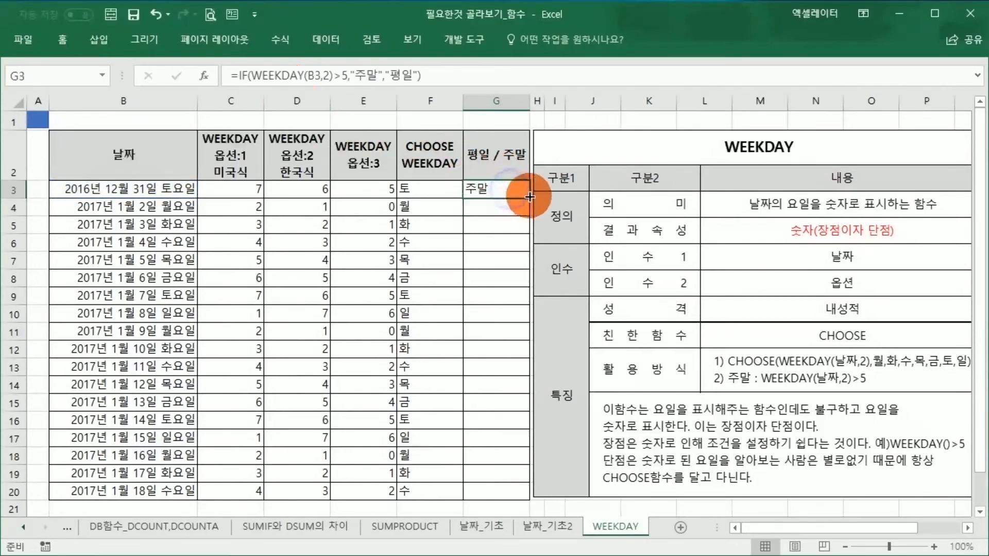
left_click_drag(530, 198, 515, 492)
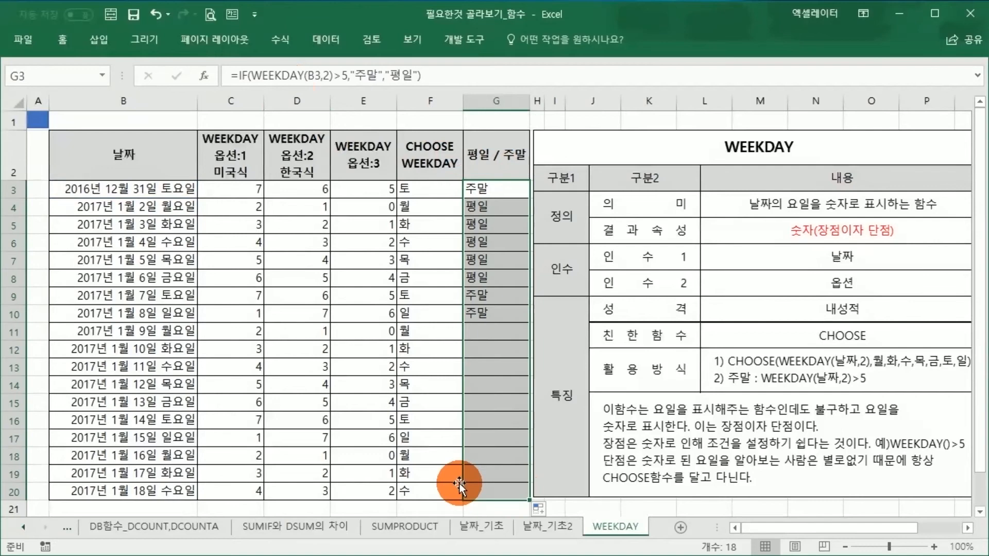
left_click(365, 349)
left_click(316, 368)
left_click(227, 279)
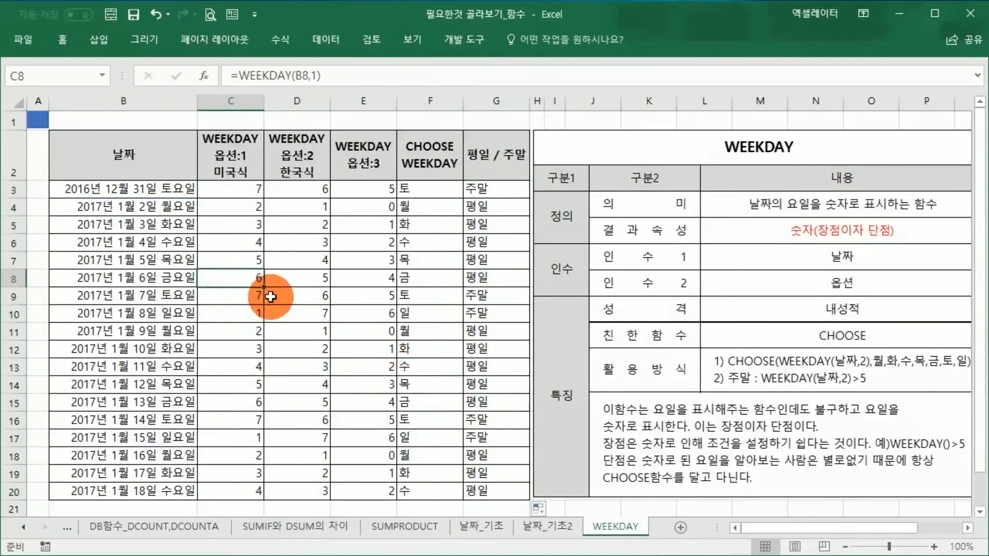
left_click(171, 191)
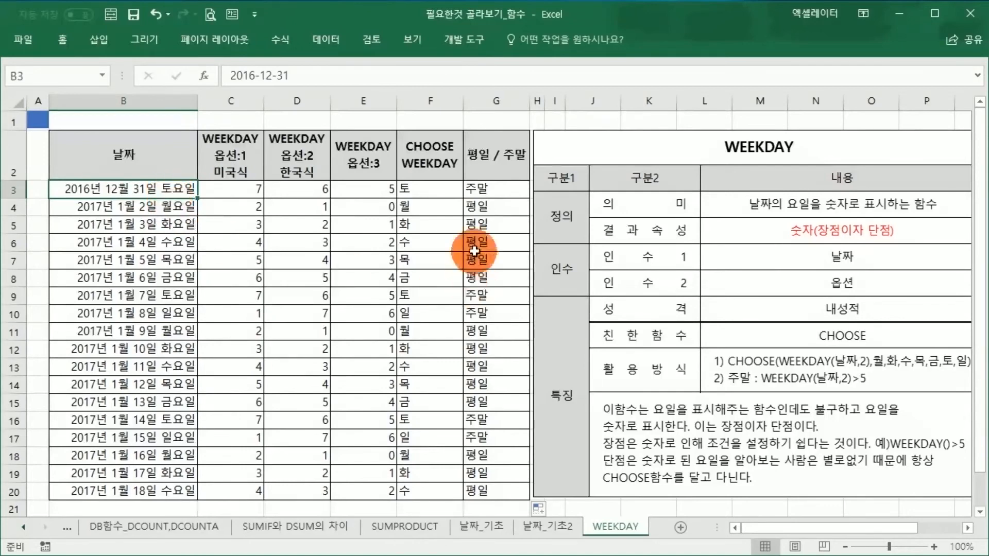
left_click_drag(497, 189, 490, 494)
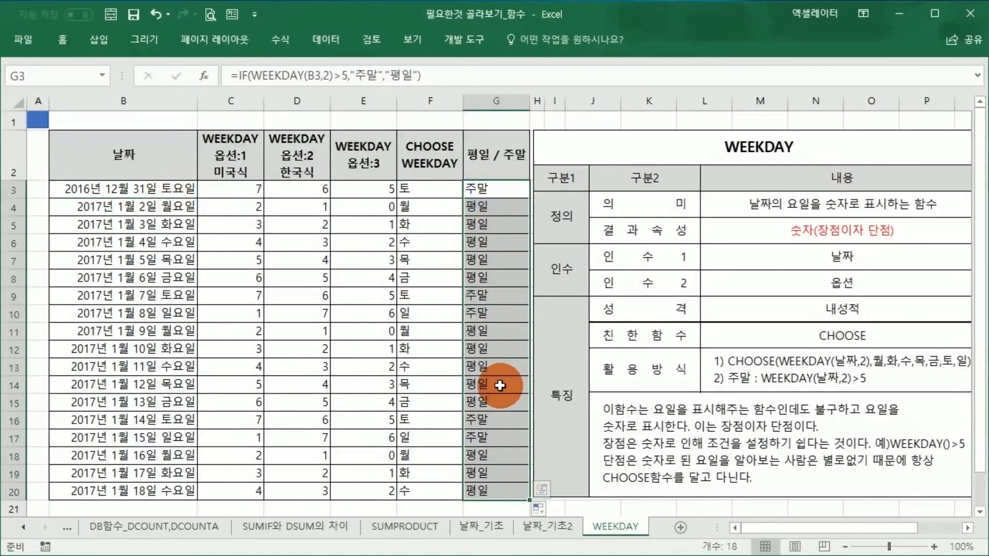
left_click(434, 332)
Step: Start a new conditional formatting rule for B3:G20 that uses a formula to determine which cells to format
left_click_drag(137, 179, 467, 375)
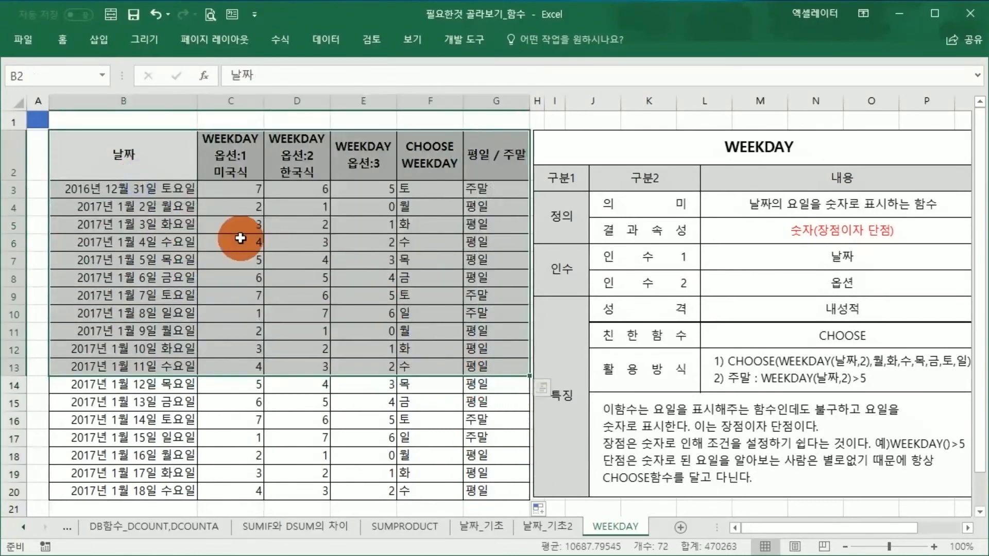
left_click_drag(162, 190, 489, 492)
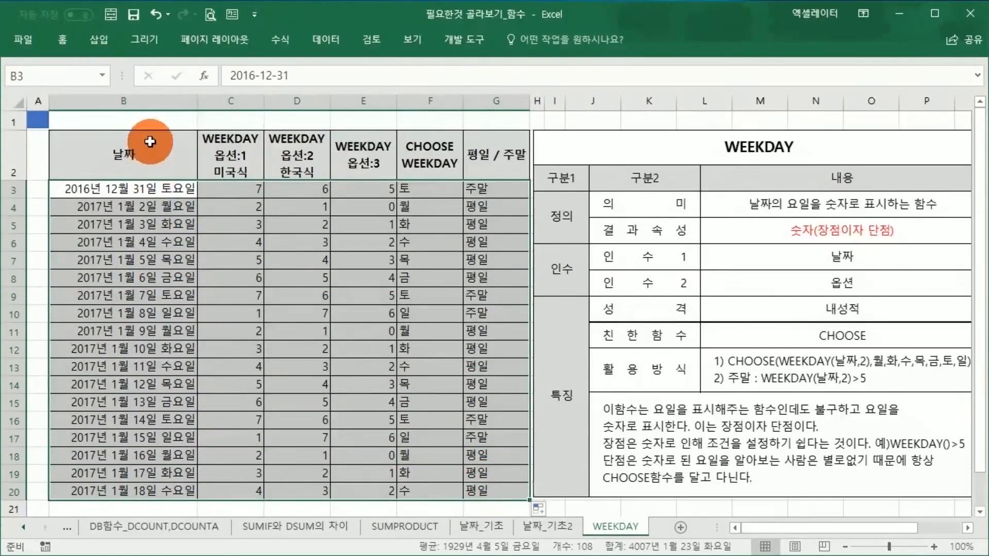
left_click(61, 40)
left_click(624, 92)
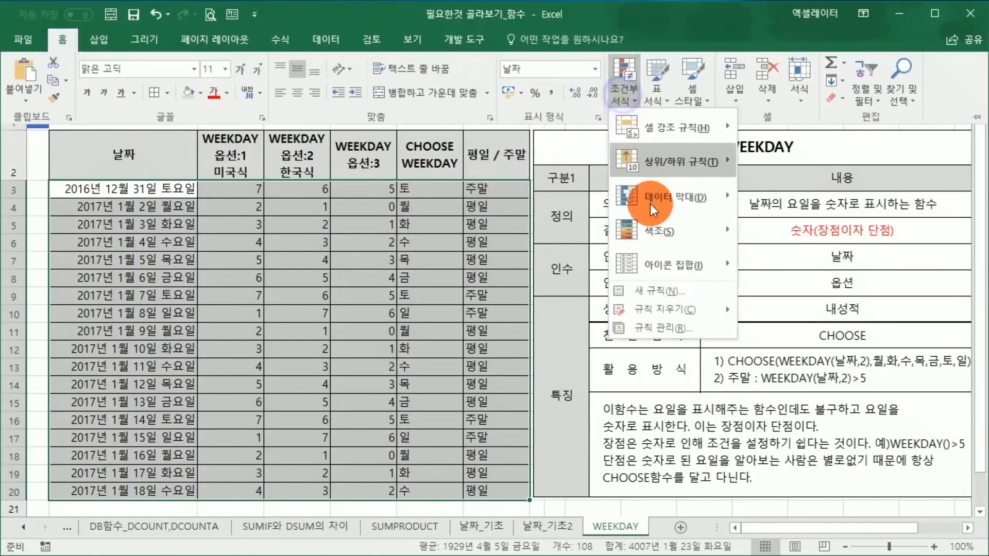
left_click(649, 298)
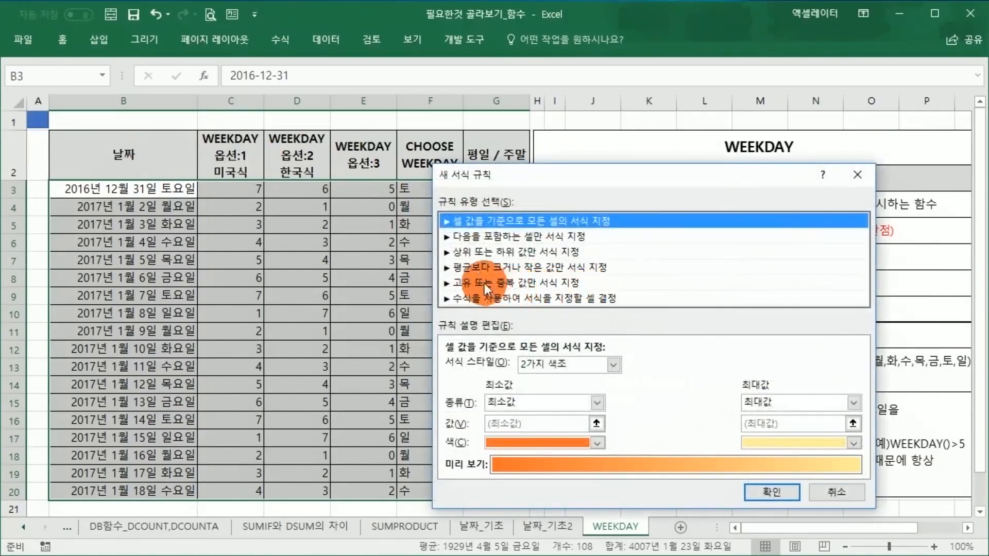
left_click(492, 299)
Step: Enter =WEEKDAY($B3,2)>5 as the rule's formula, with only column B fixed in the reference
left_click(479, 370)
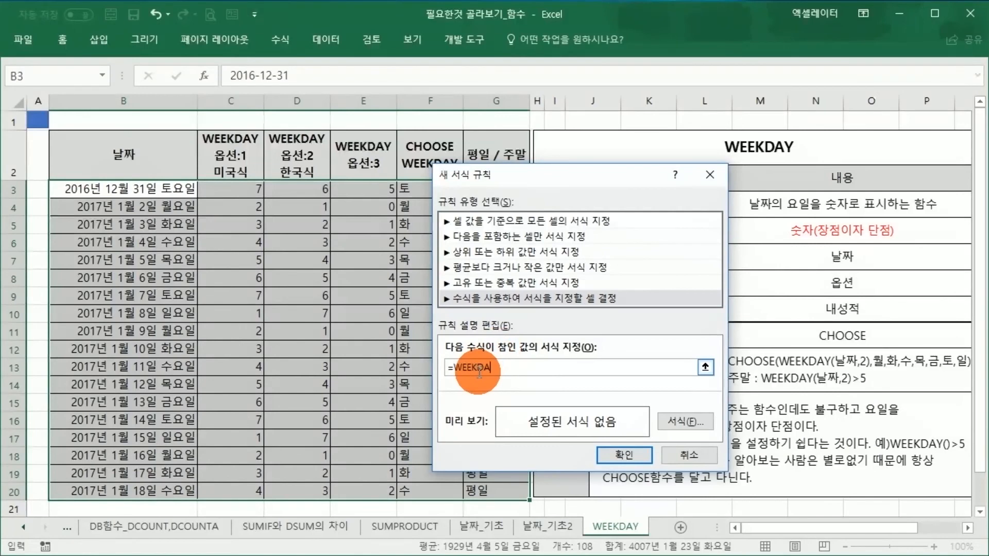
left_click(177, 188)
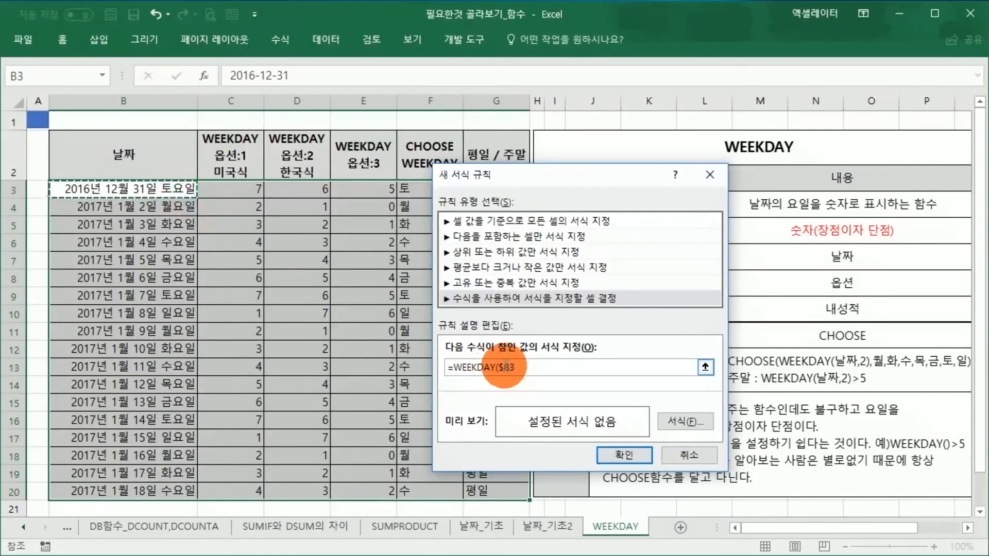
left_click_drag(500, 368, 509, 368)
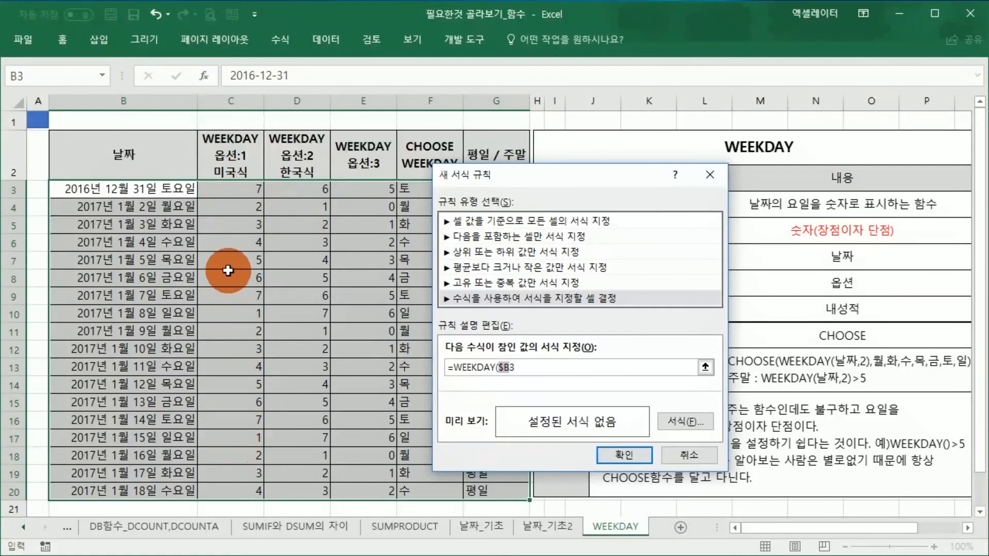
left_click(512, 364)
left_click(517, 367)
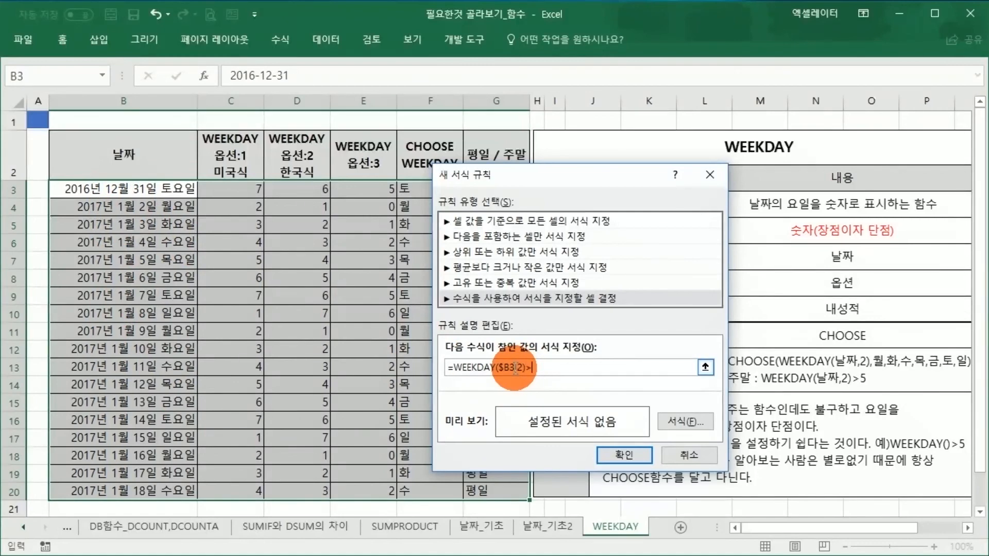
left_click_drag(539, 368, 454, 369)
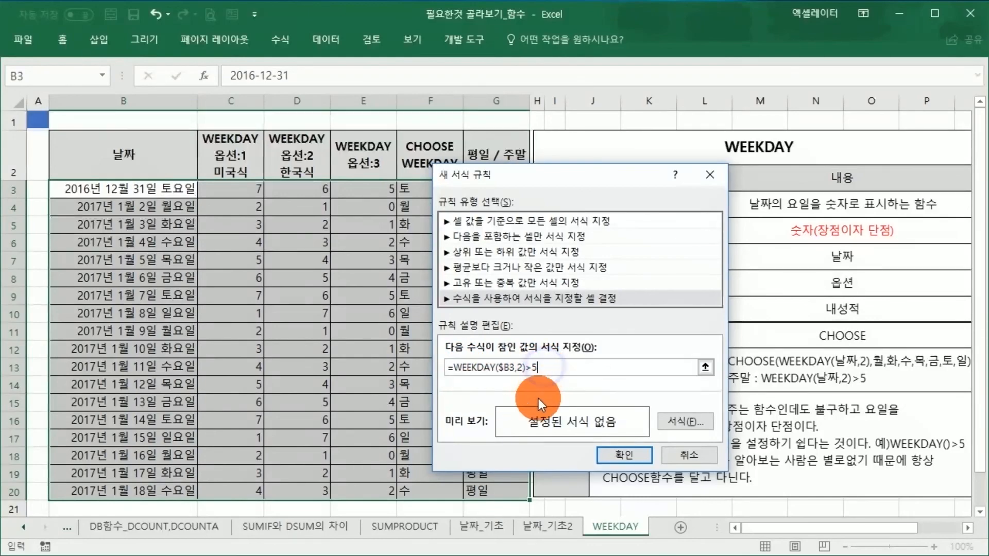
Step: Give the rule a golden-orange background fill and apply it to the table
left_click(672, 423)
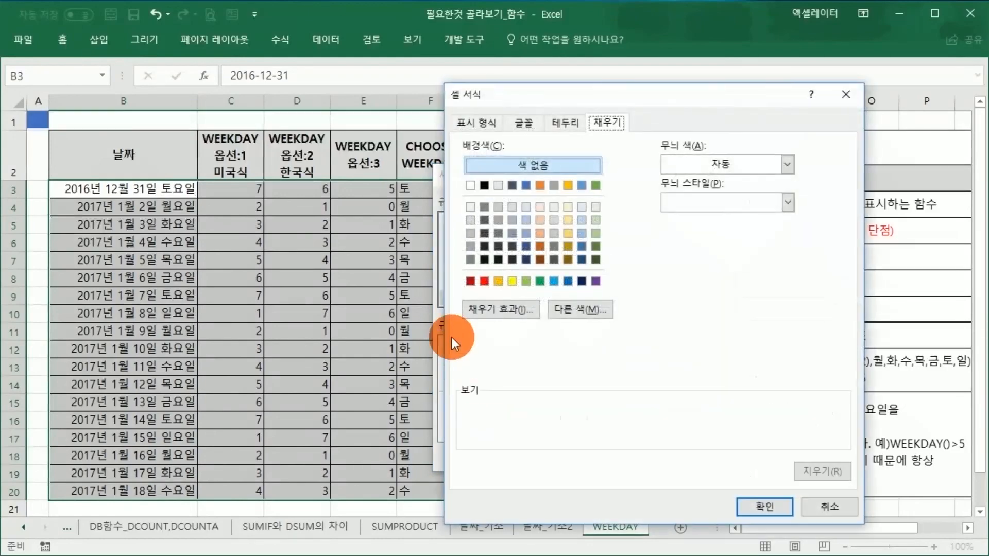
left_click(500, 281)
left_click(744, 506)
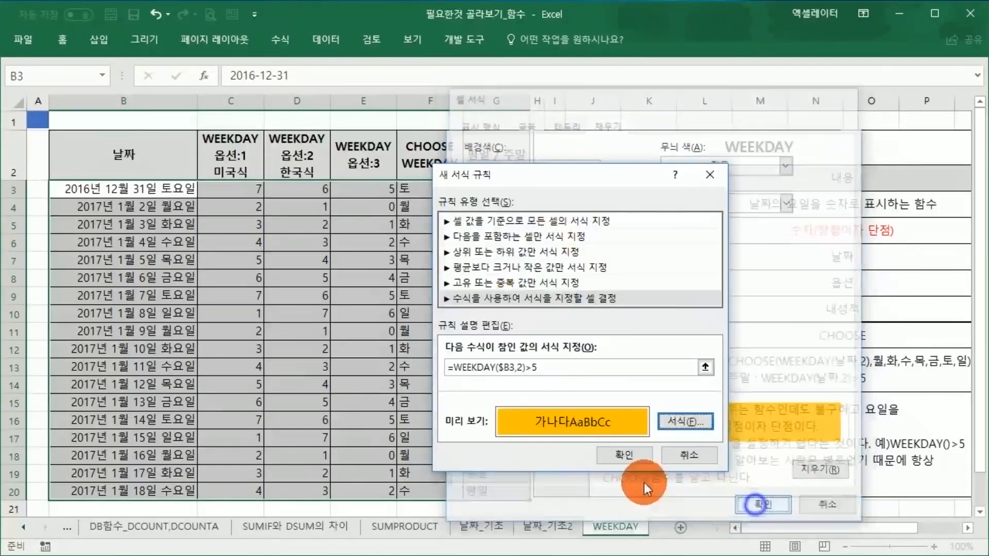
left_click(624, 455)
left_click(342, 420)
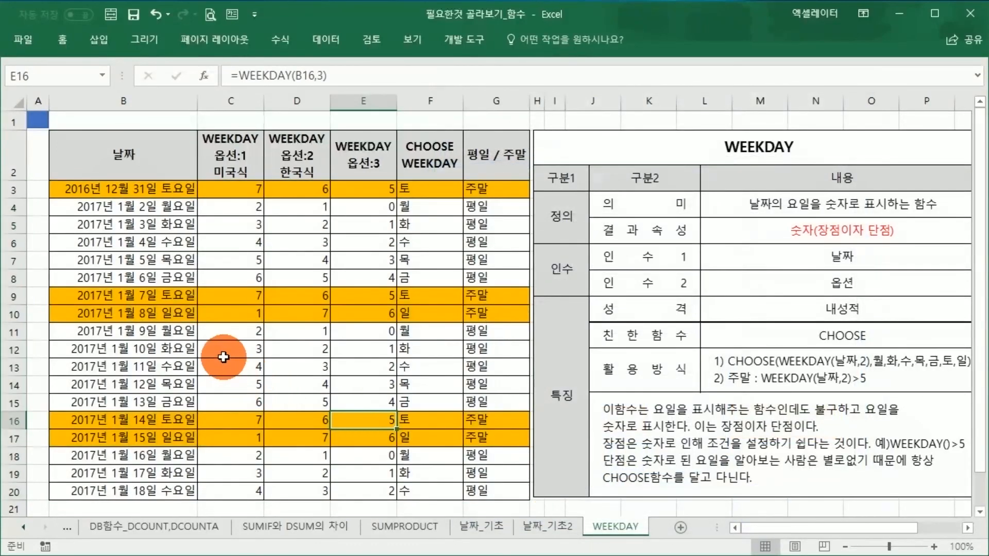
Step: Examine the dates in the highlighted and plain rows and compare them with the weekday/weekend column
left_click(178, 190)
left_click(173, 297)
left_click(177, 311)
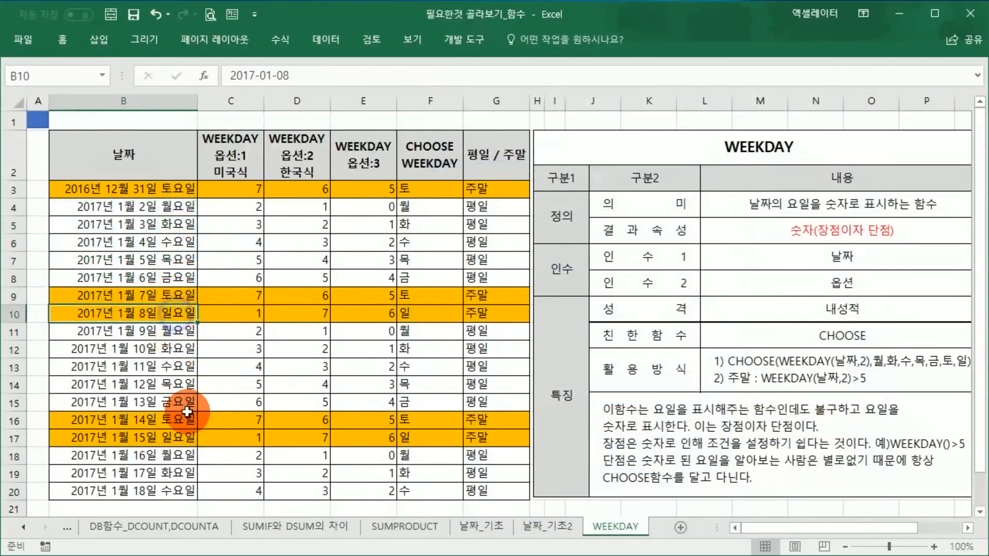
left_click(160, 420)
left_click(124, 433)
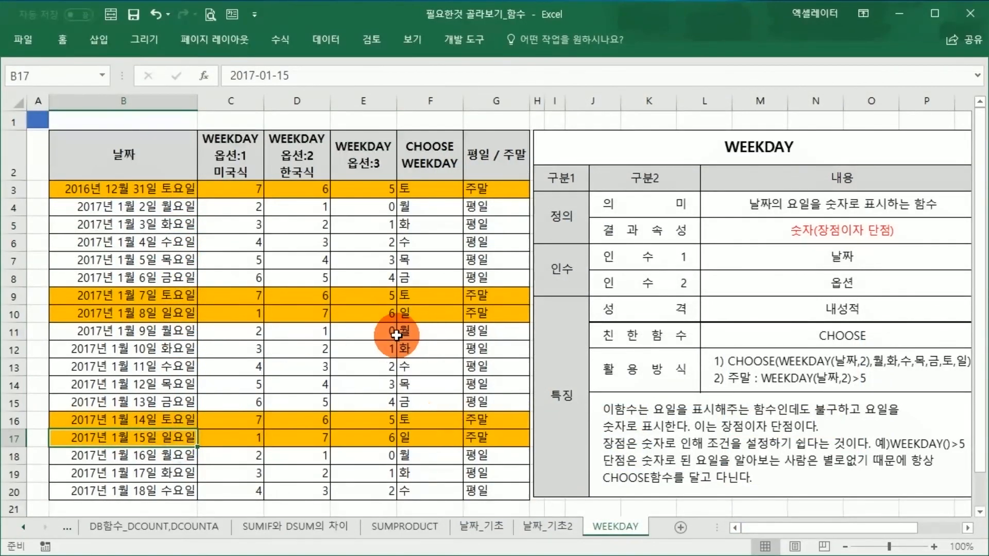
left_click(343, 315)
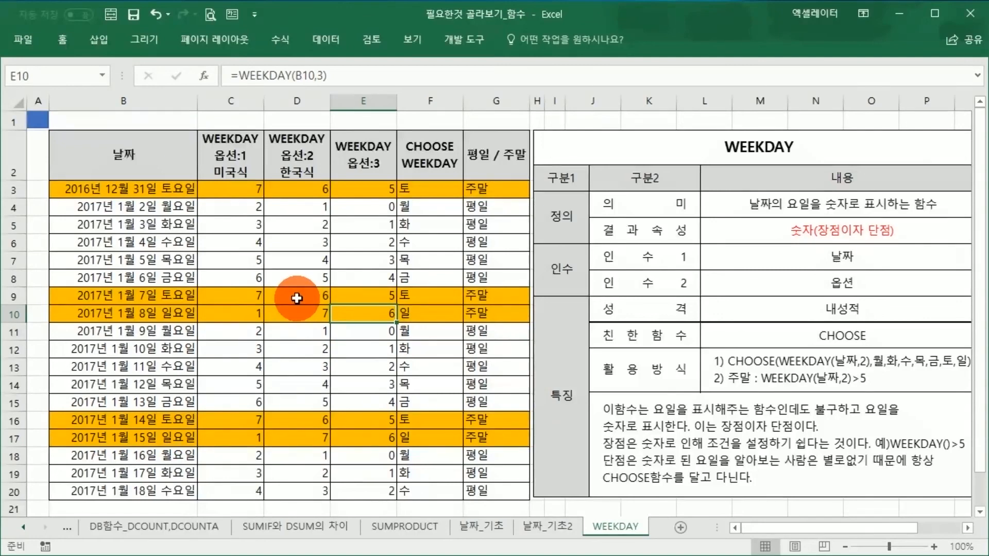
left_click(176, 191)
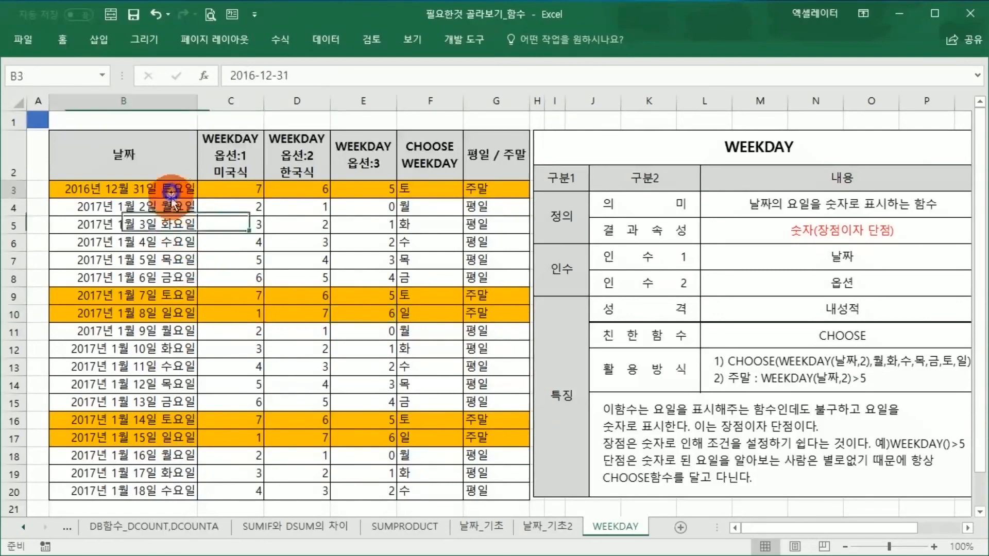
left_click(164, 229)
left_click(165, 207)
left_click(165, 242)
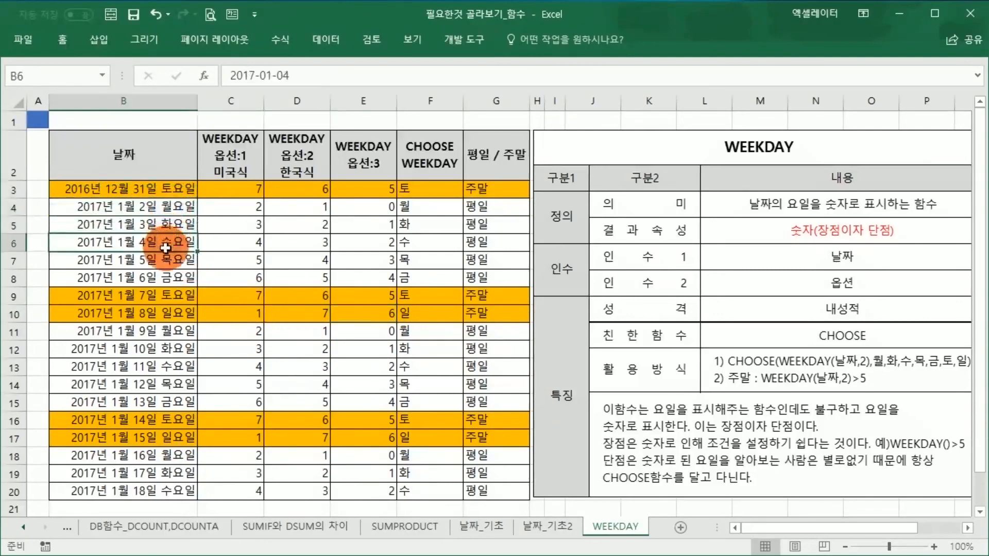
left_click(166, 261)
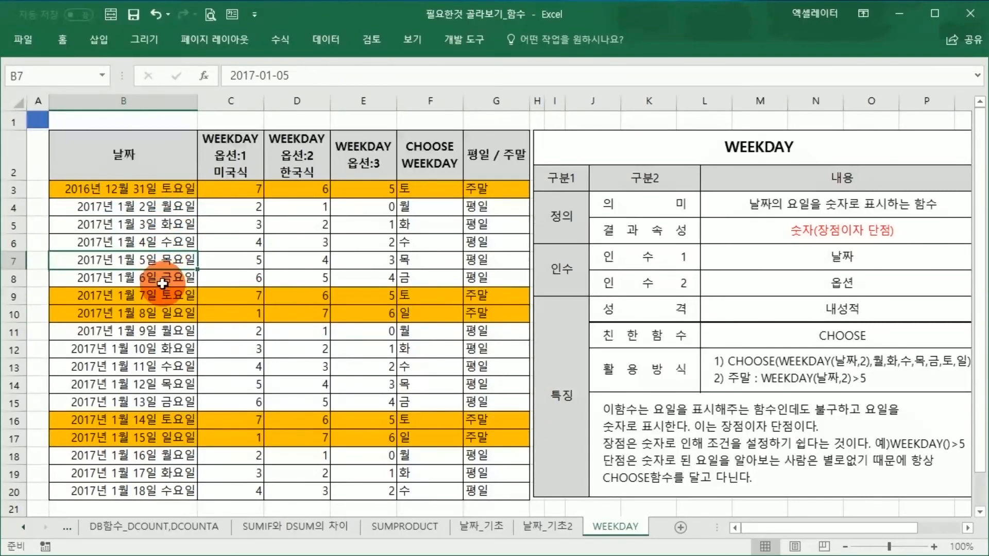
left_click_drag(499, 192, 507, 437)
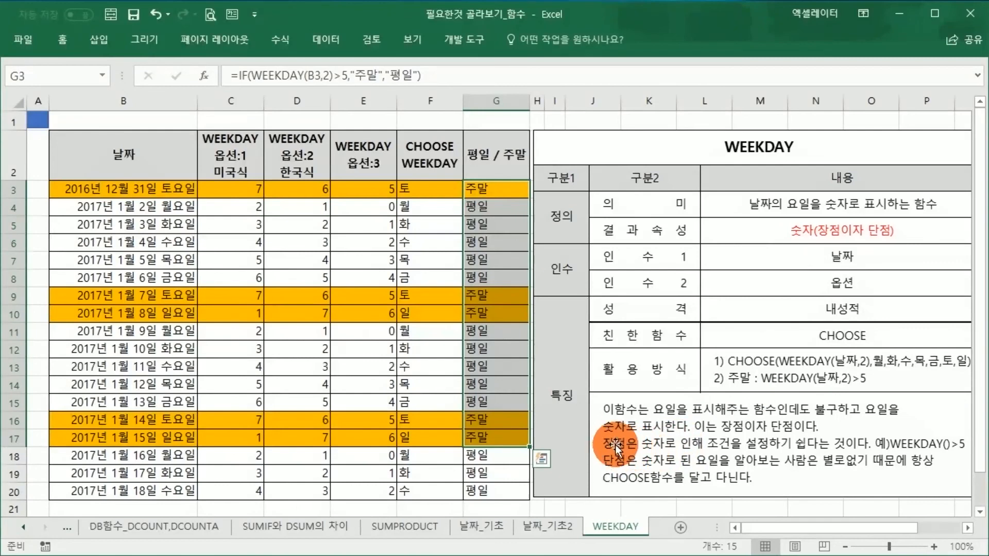
left_click(420, 349)
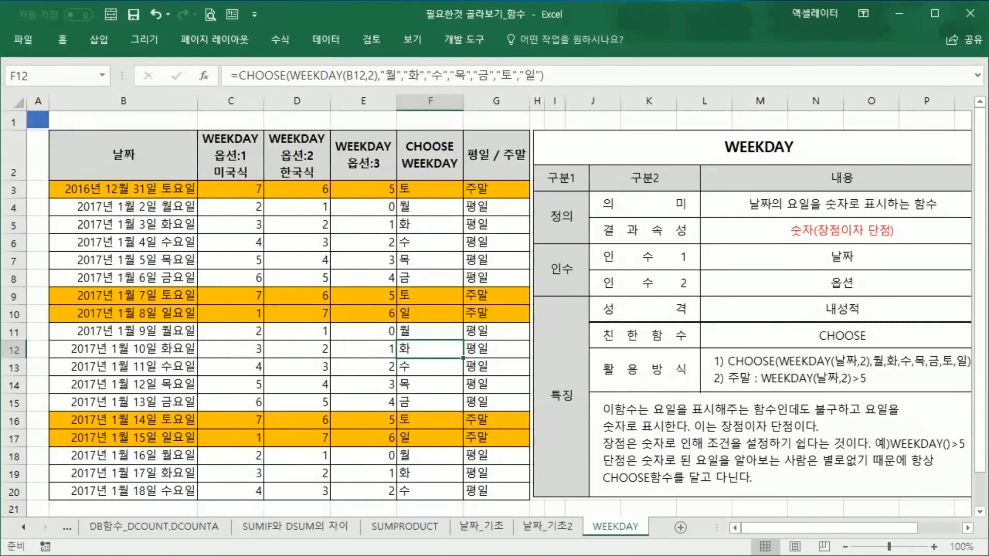